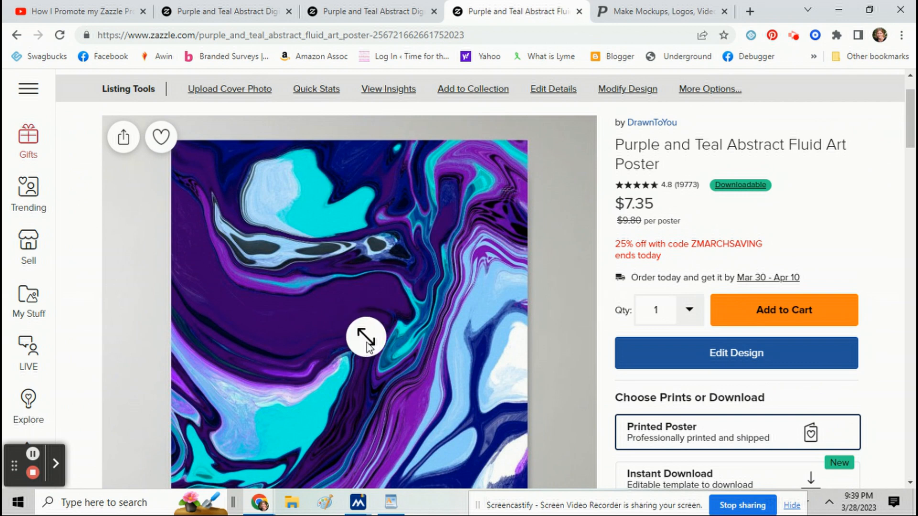
Download the poster listing's artwork in its current view and close the image that opens
left_click(710, 91)
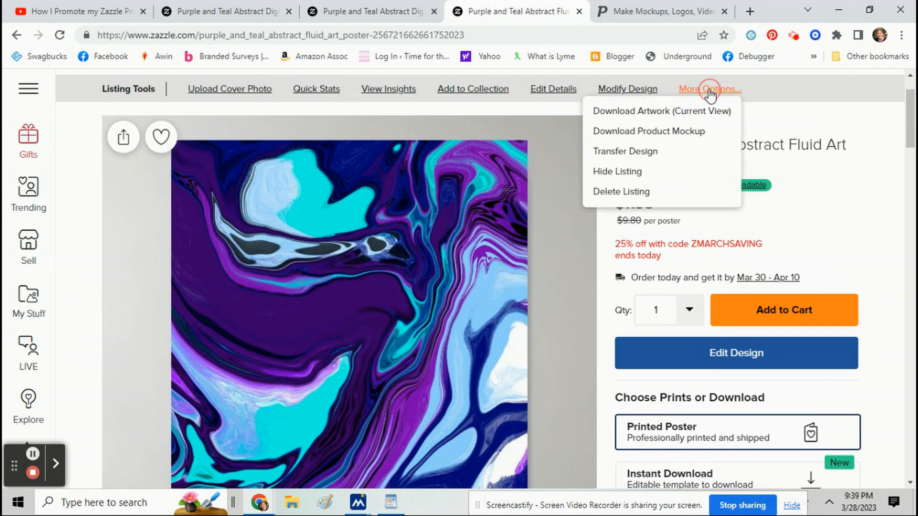
left_click(671, 115)
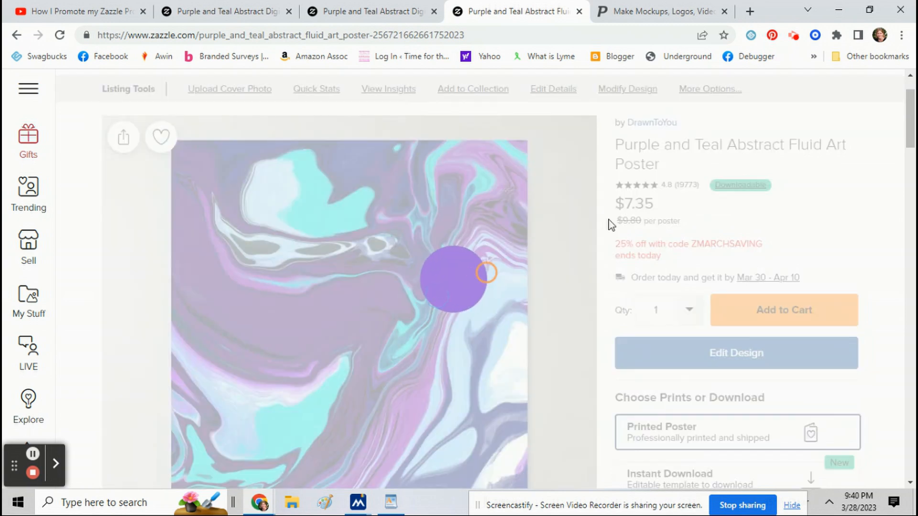
scroll(588, 229, "down", 2)
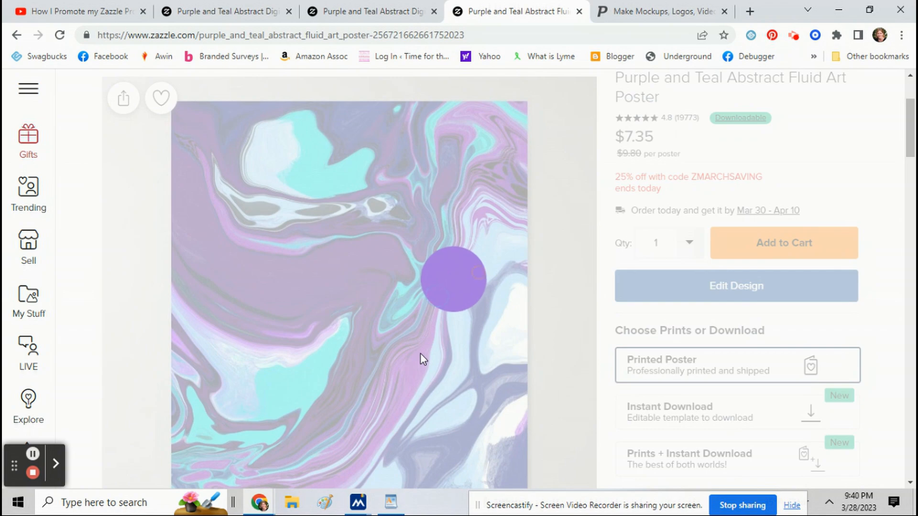
scroll(688, 196, "down", 1)
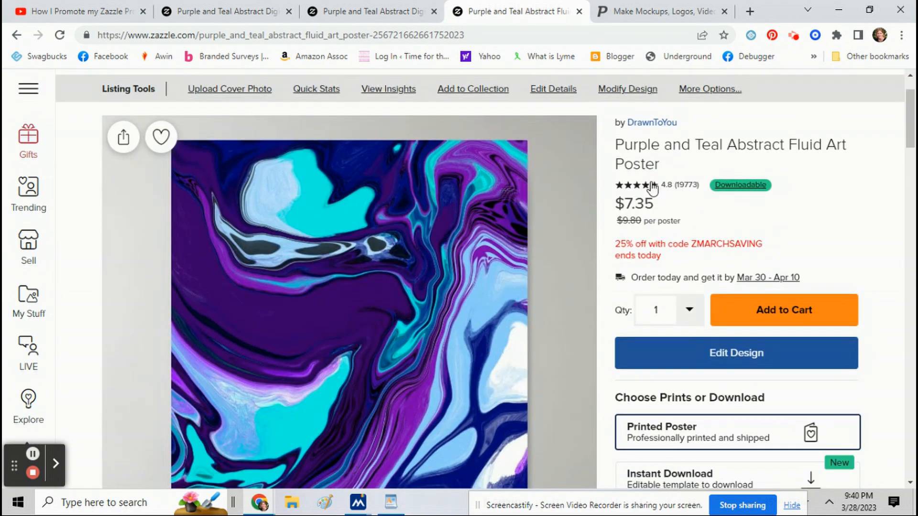
scroll(652, 191, "down", 1)
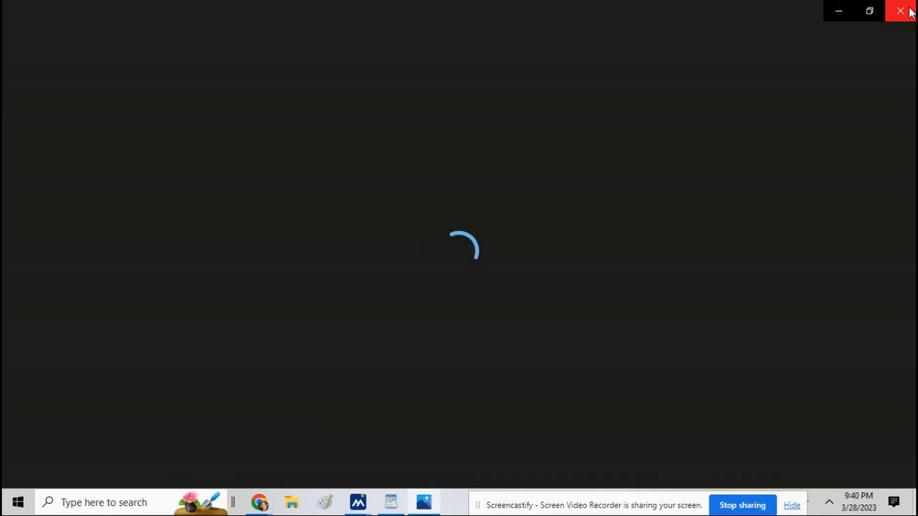
left_click(900, 11)
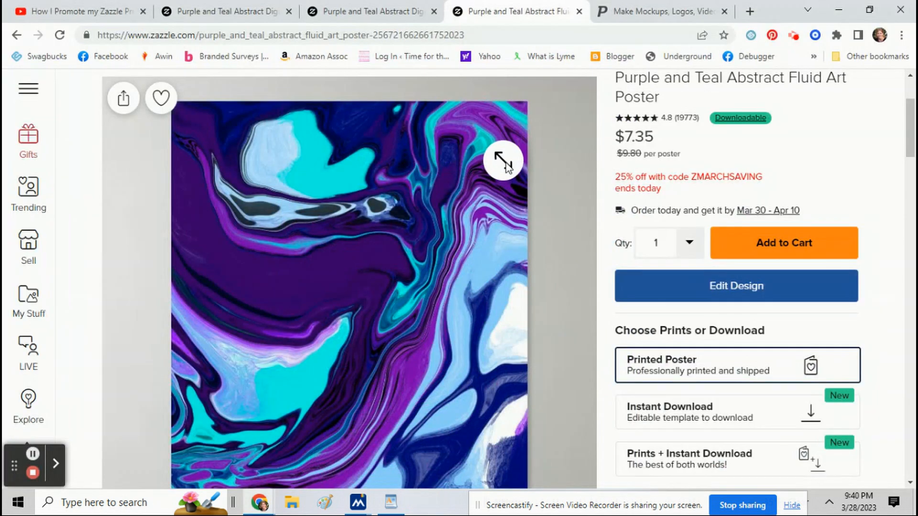
Switch to Placeit and open the Wall Art category of the Print on Demand mockups
left_click(654, 11)
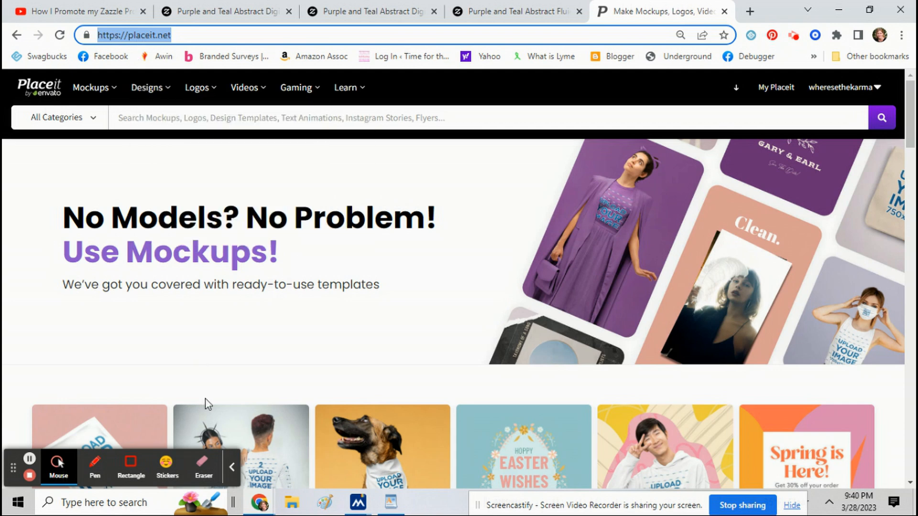
left_click(230, 467)
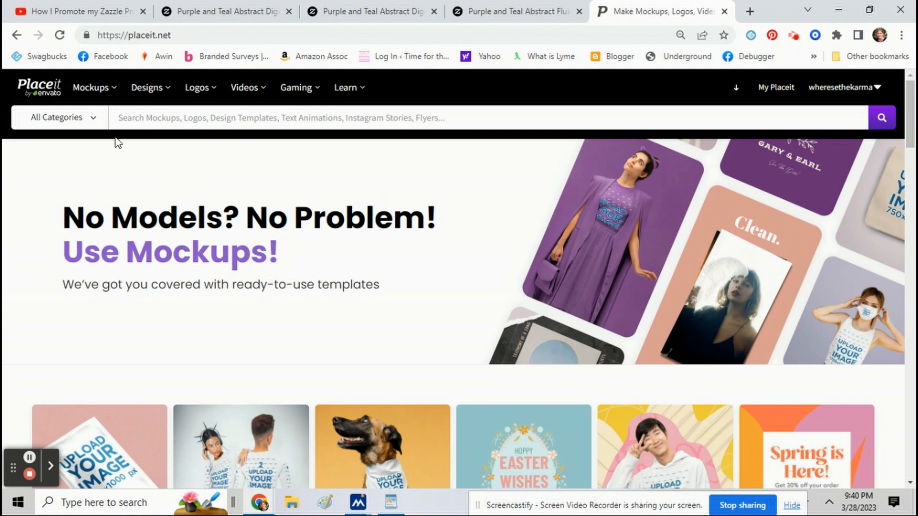
mouse_move(78, 89)
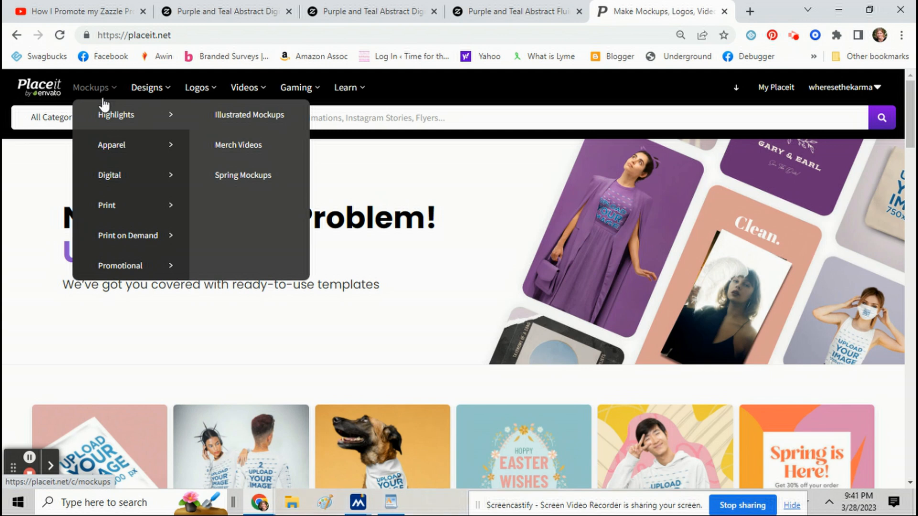
mouse_move(123, 231)
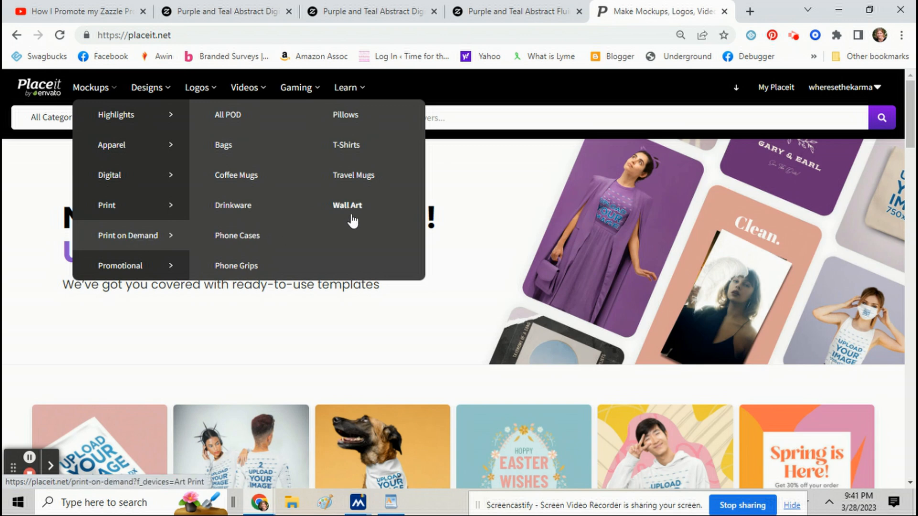
left_click(353, 210)
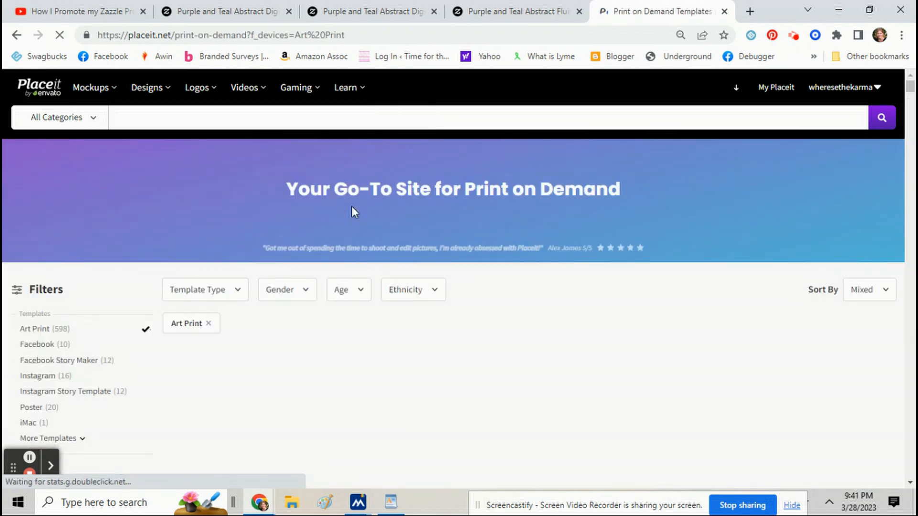
Examine the art print mockups and compare their frame shapes with the poster on its Zazzle listing
scroll(353, 209, "down", 5)
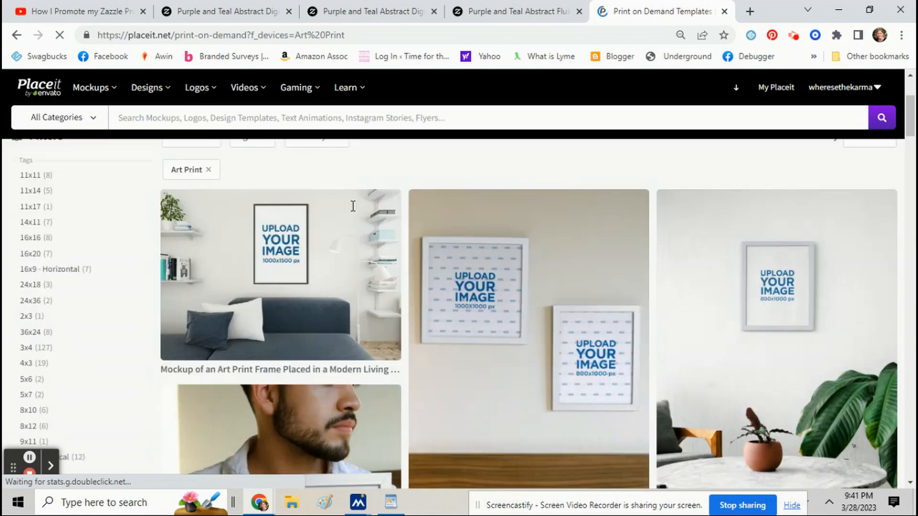
scroll(556, 273, "down", 1)
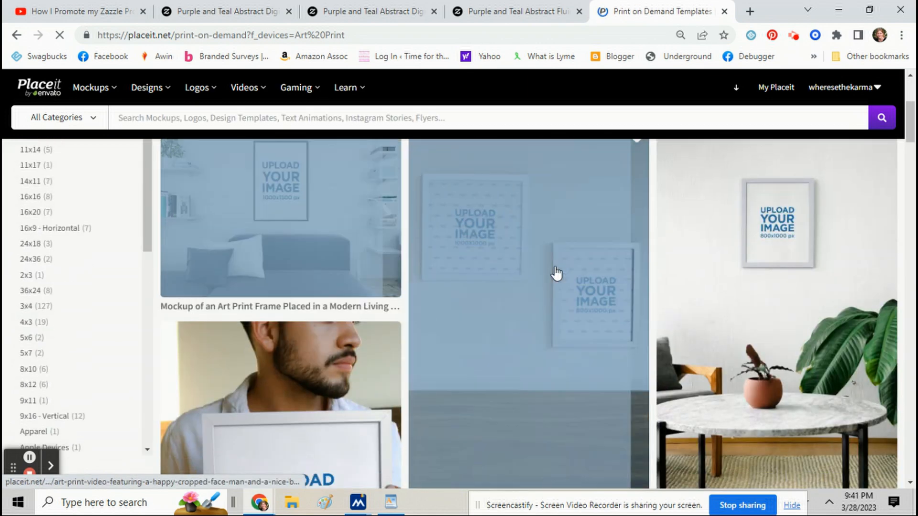
scroll(556, 273, "down", 5)
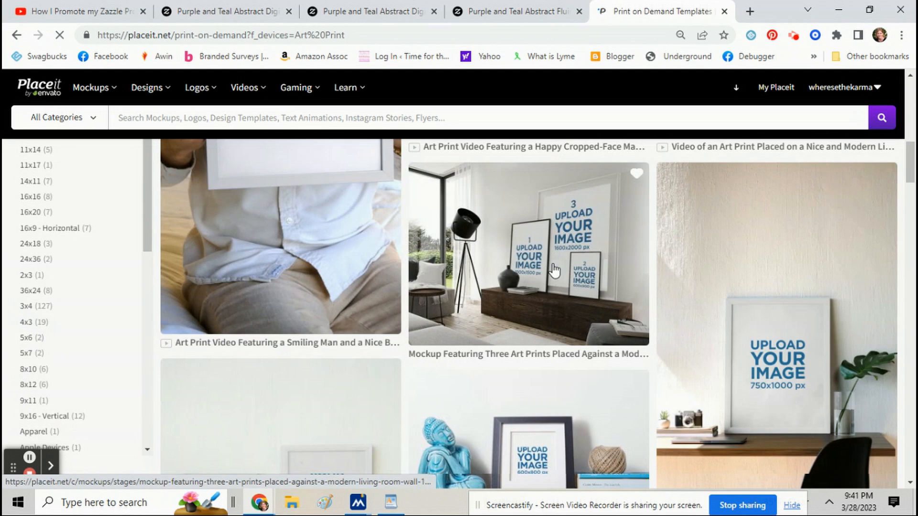
scroll(554, 270, "down", 6)
scroll(554, 270, "down", 2)
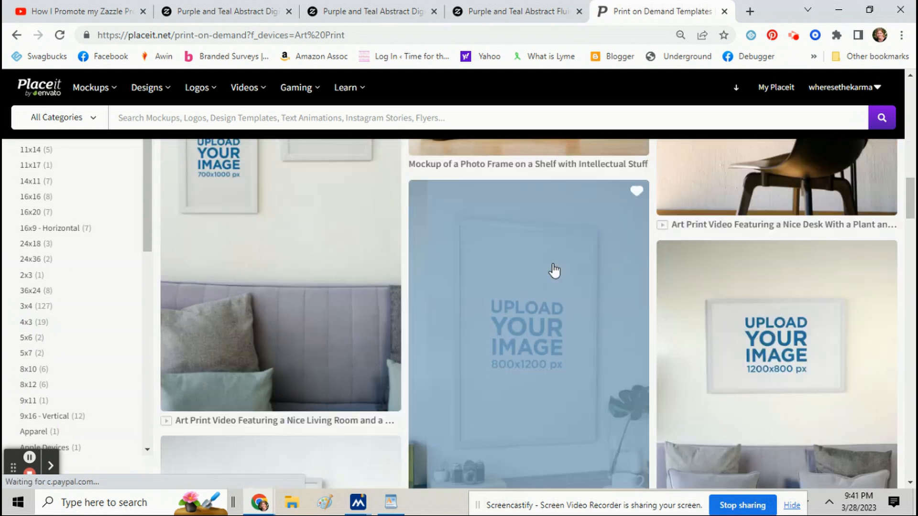
scroll(555, 270, "down", 2)
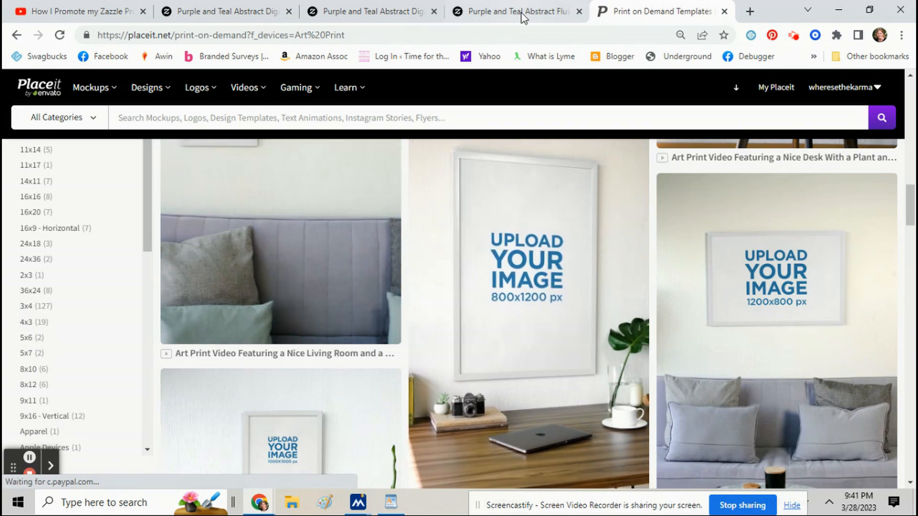
left_click(521, 14)
scroll(407, 208, "down", 1)
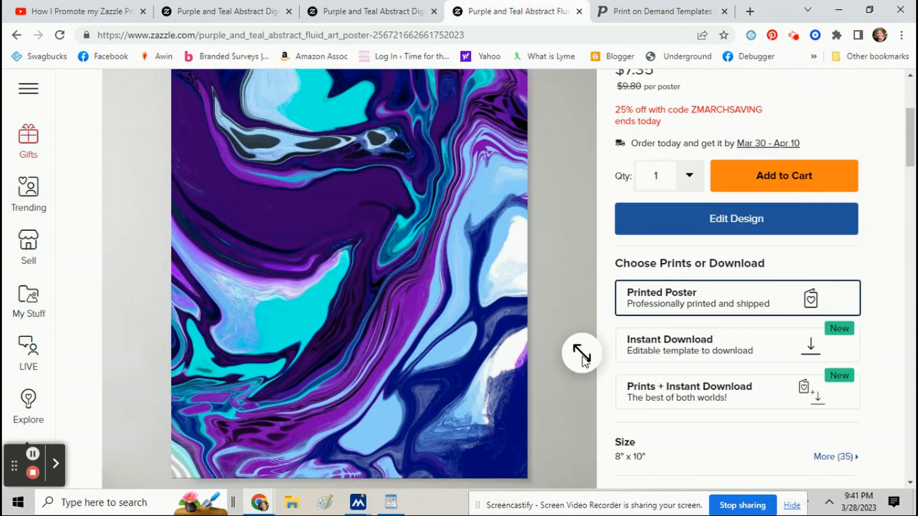
scroll(636, 408, "down", 1)
scroll(367, 277, "up", 2)
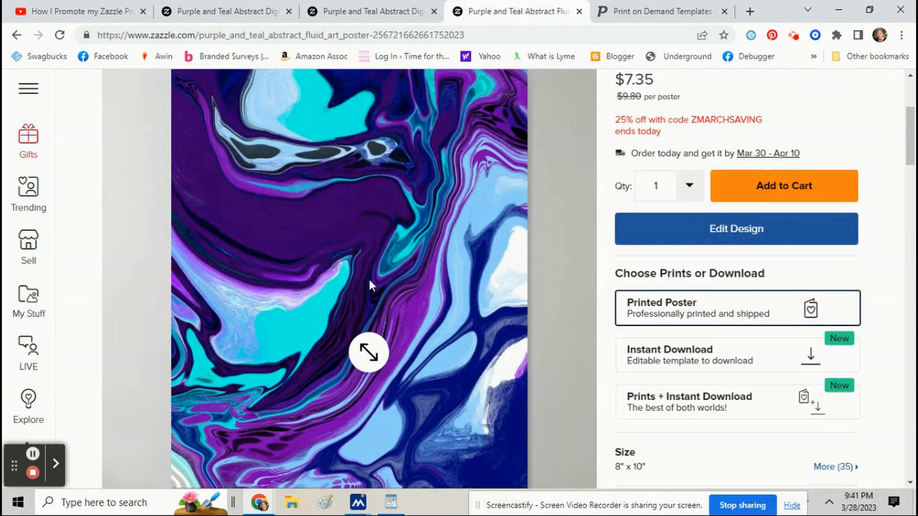
left_click(629, 10)
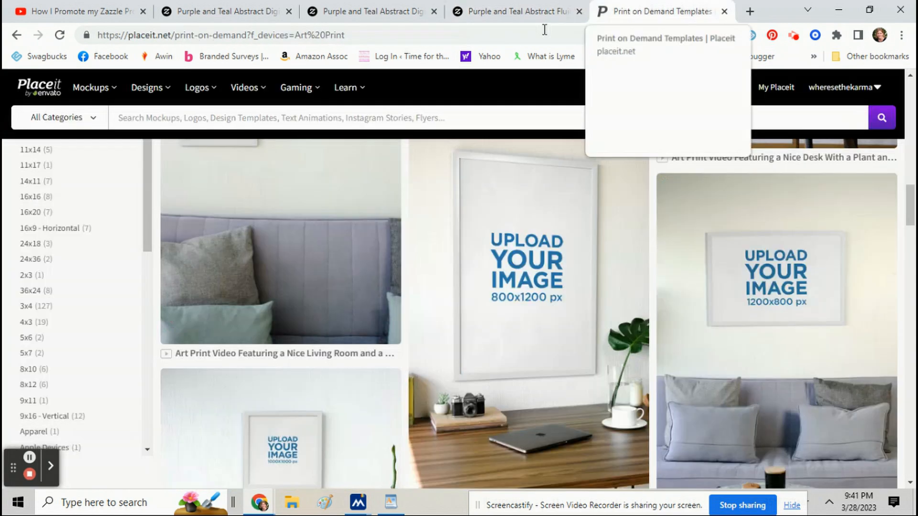
Browse on to the second page of art print mockups and open the black-framed print standing on a wooden desk
scroll(454, 172, "down", 3)
scroll(454, 172, "down", 15)
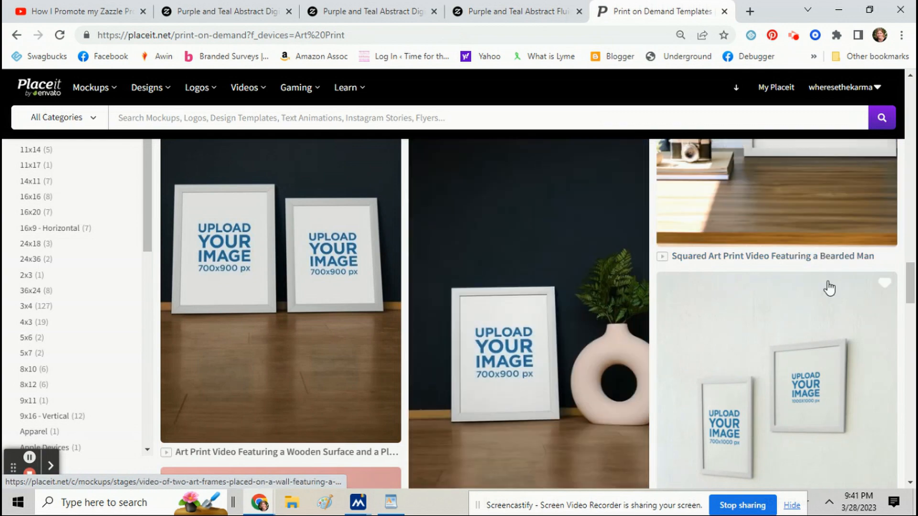
scroll(515, 449, "down", 1)
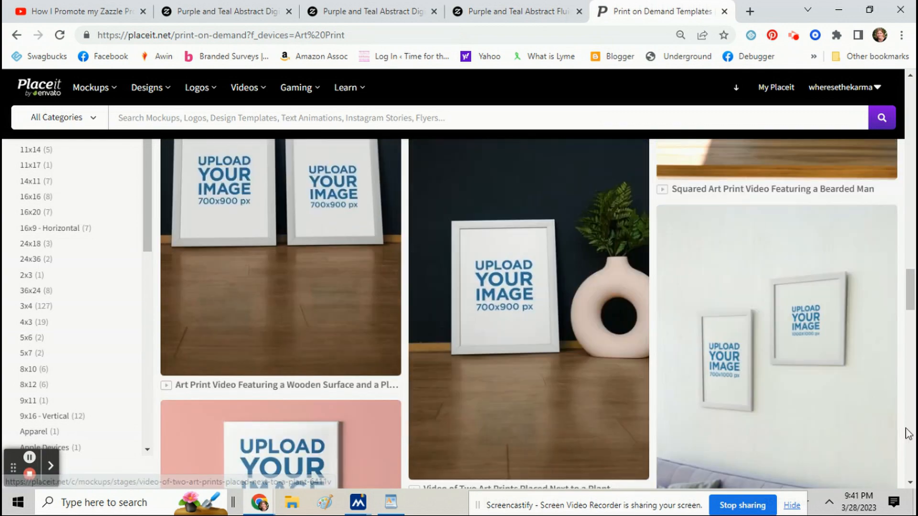
scroll(790, 375, "down", 1)
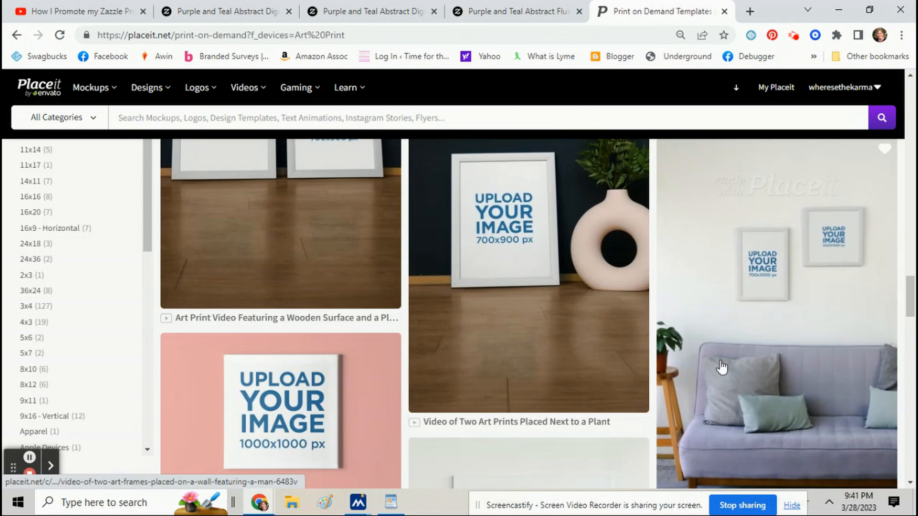
scroll(493, 327, "down", 2)
scroll(495, 320, "down", 1)
scroll(502, 294, "up", 2)
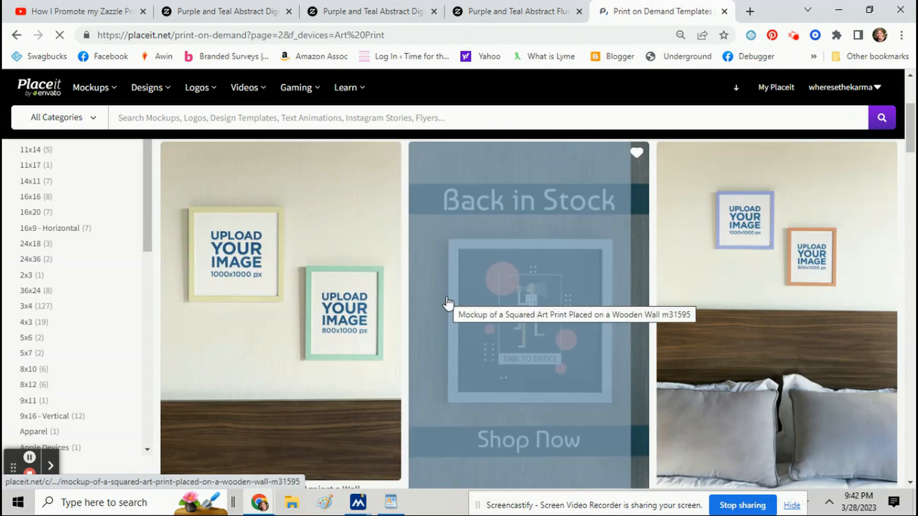
scroll(448, 303, "down", 3)
scroll(449, 303, "down", 3)
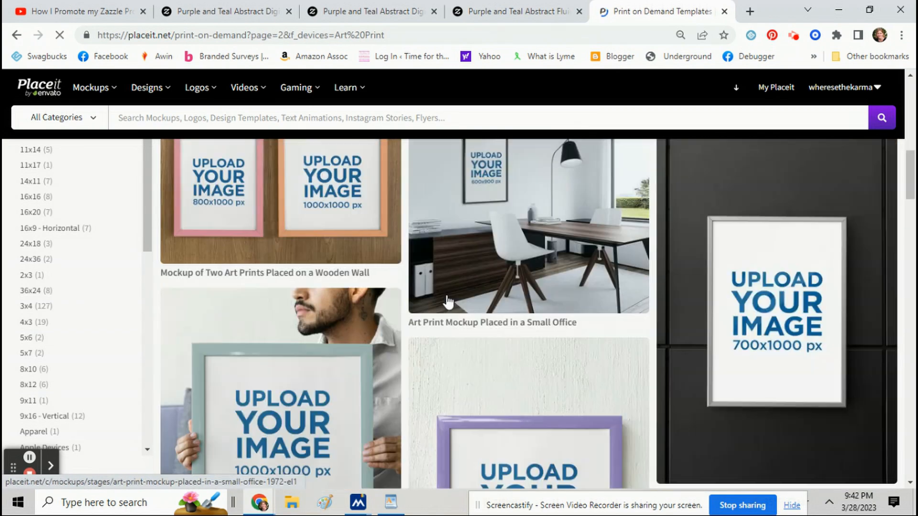
scroll(449, 301, "down", 10)
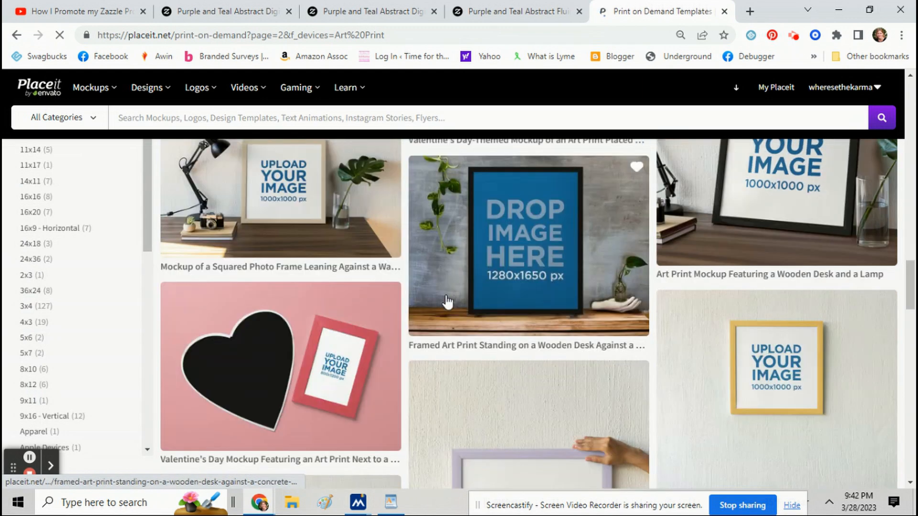
left_click(447, 301)
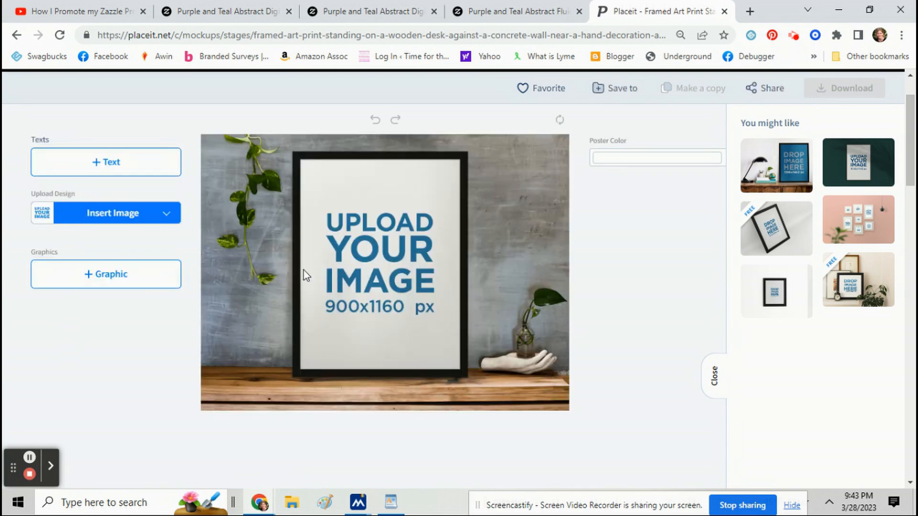
Upload "Zazzle - Artwork - Purple and Teal Abstract Fluid Art Poster.png" from the device into the frame, cropped at 105% scale
left_click(158, 221)
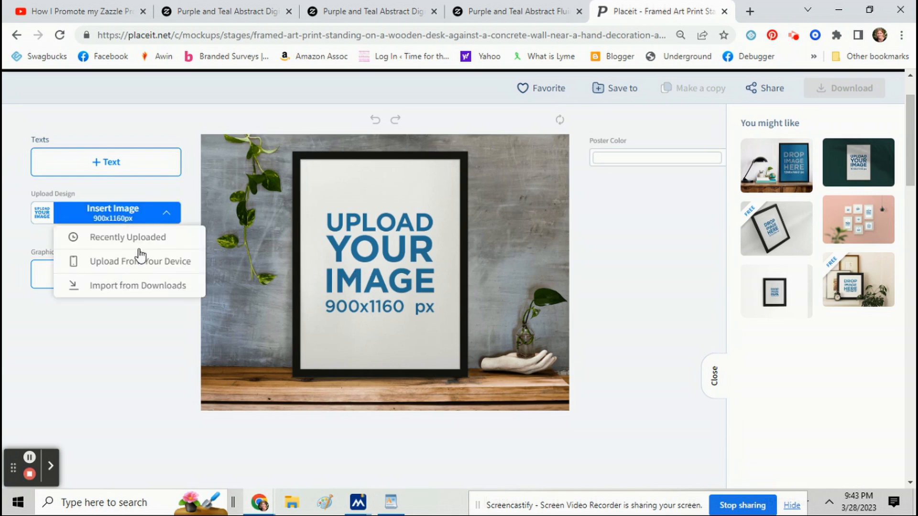
left_click(130, 269)
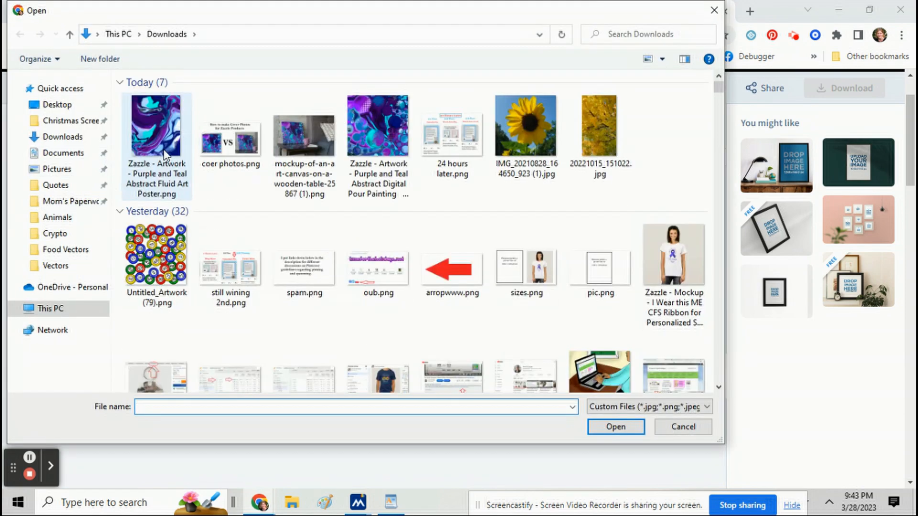
double_click(147, 130)
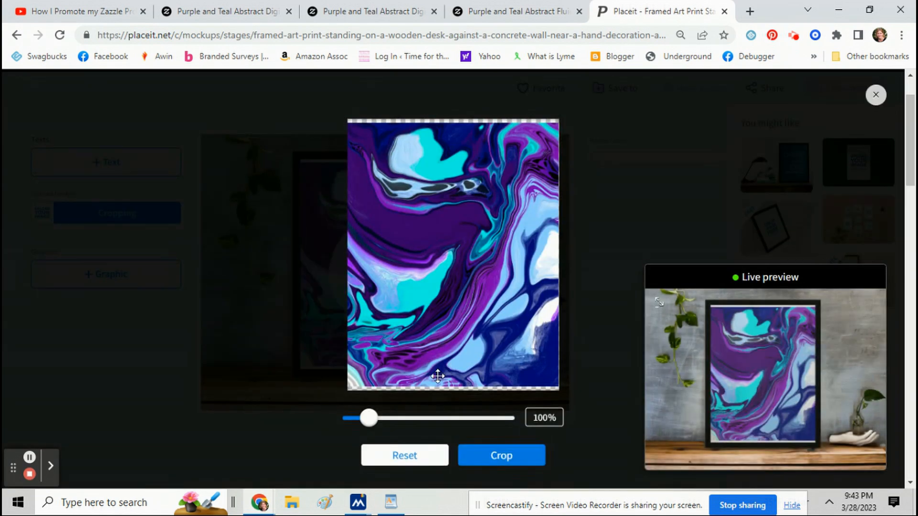
left_click_drag(369, 417, 370, 417)
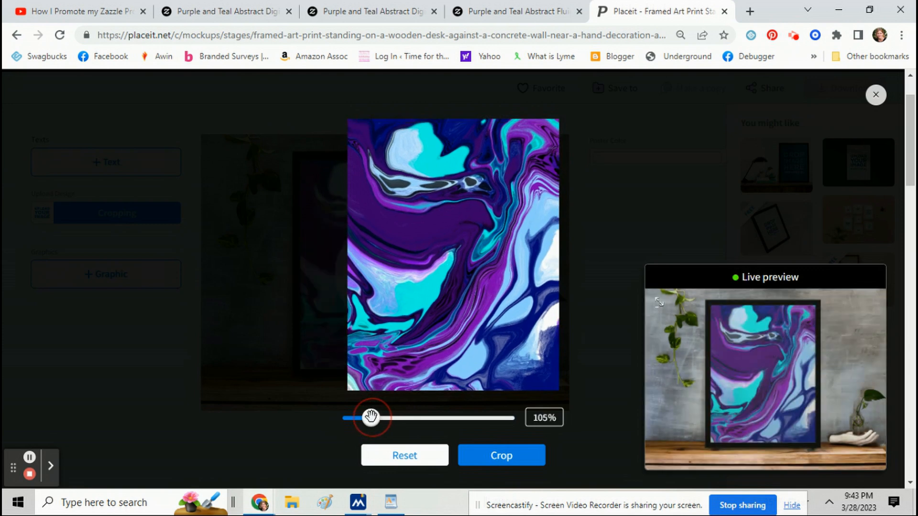
left_click(502, 461)
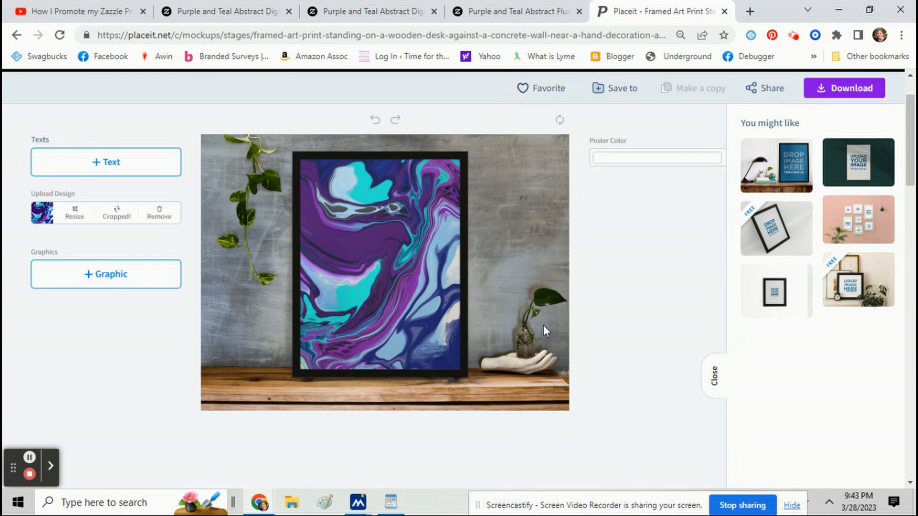
Download the finished framed poster mockup and close the image that opens
scroll(543, 324, "down", 3)
scroll(543, 327, "up", 3)
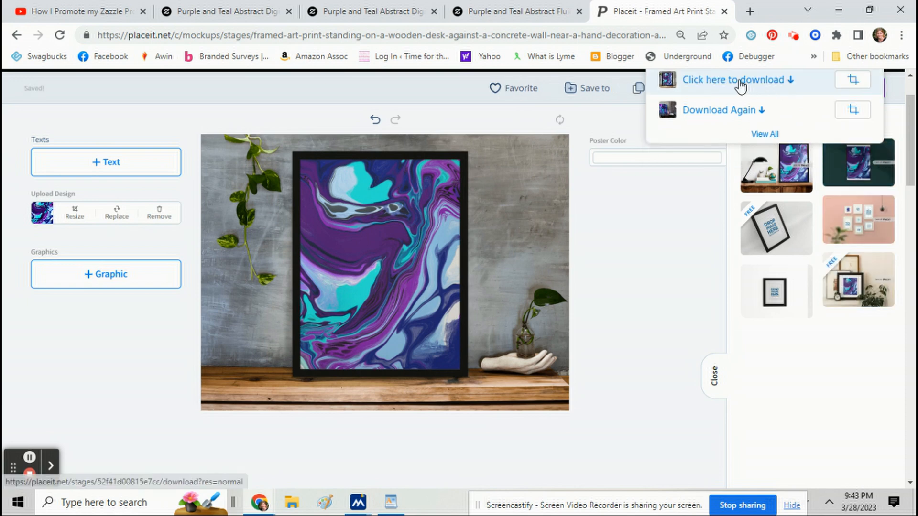
left_click(740, 85)
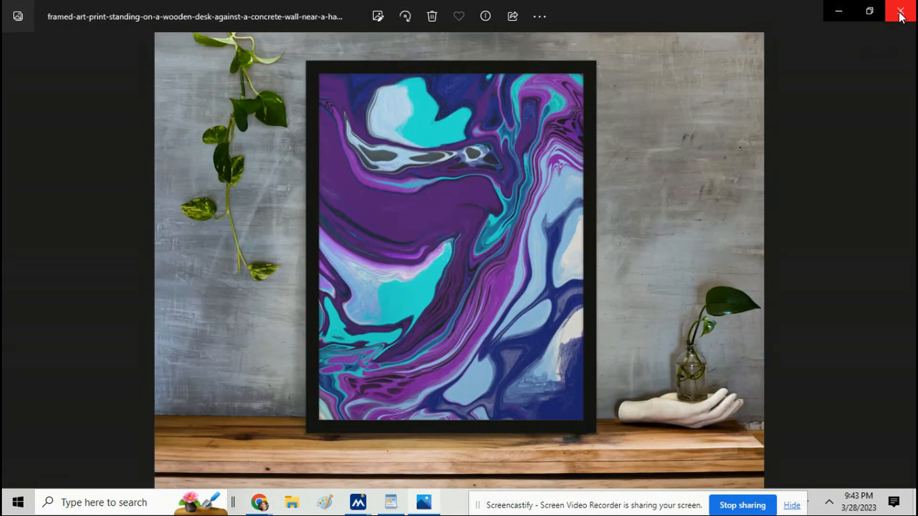
left_click(900, 11)
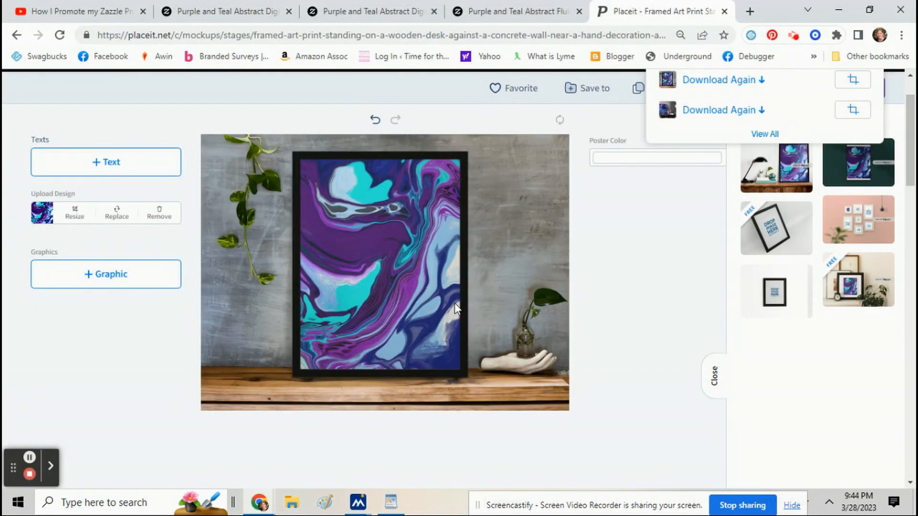
Open the cover photo upload for the Fluid Art Poster's Zazzle listing and review the photo requirements
left_click(483, 12)
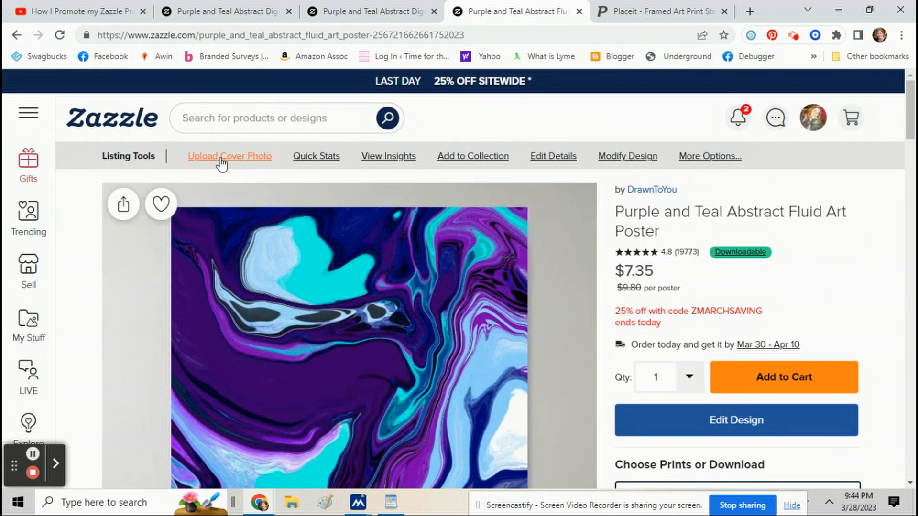
left_click(256, 163)
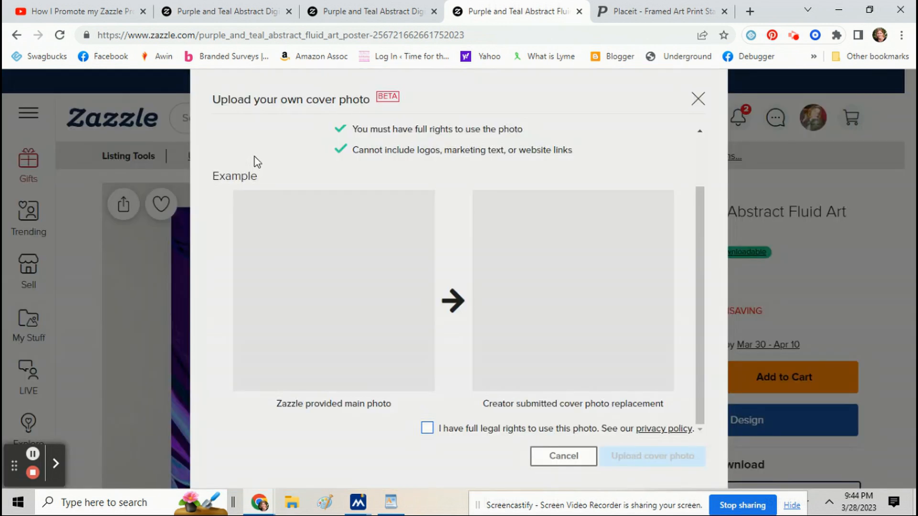
scroll(409, 259, "up", 2)
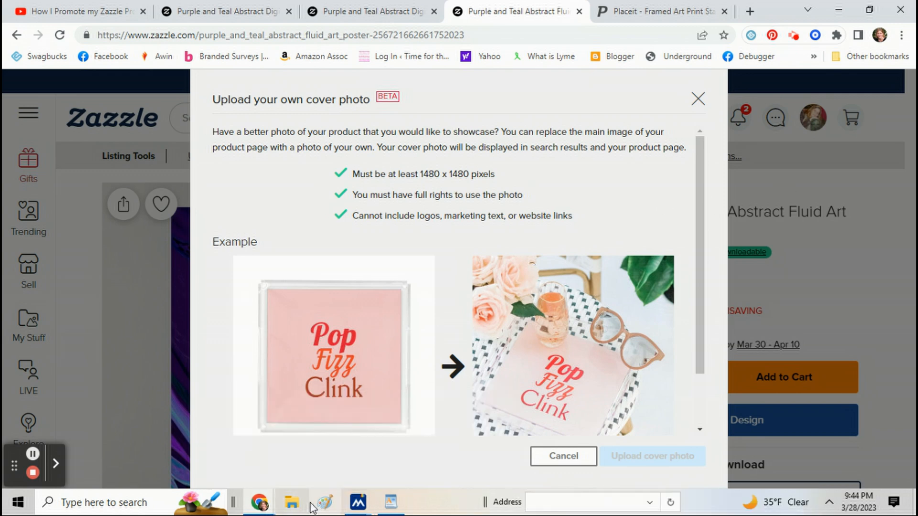
Open the downloaded framed-art-print mockup from the Downloads folder in Paint
left_click(292, 502)
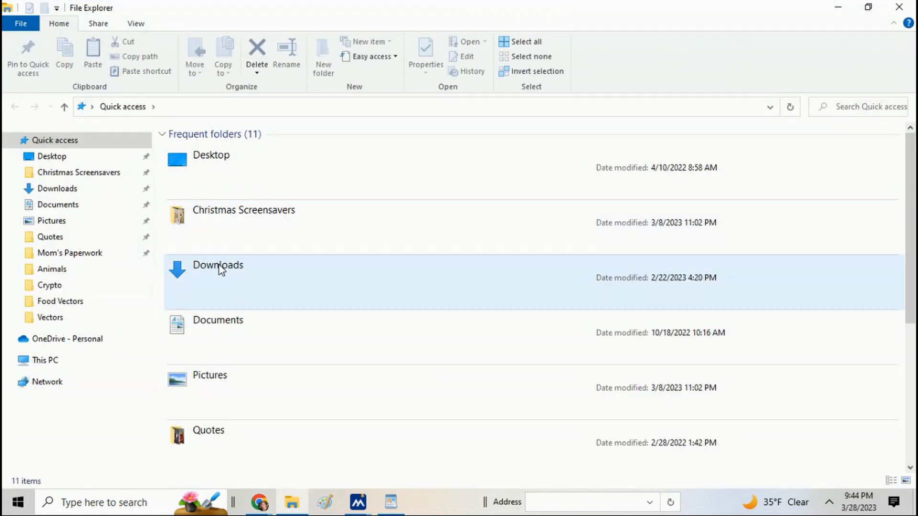
double_click(218, 265)
right_click(207, 188)
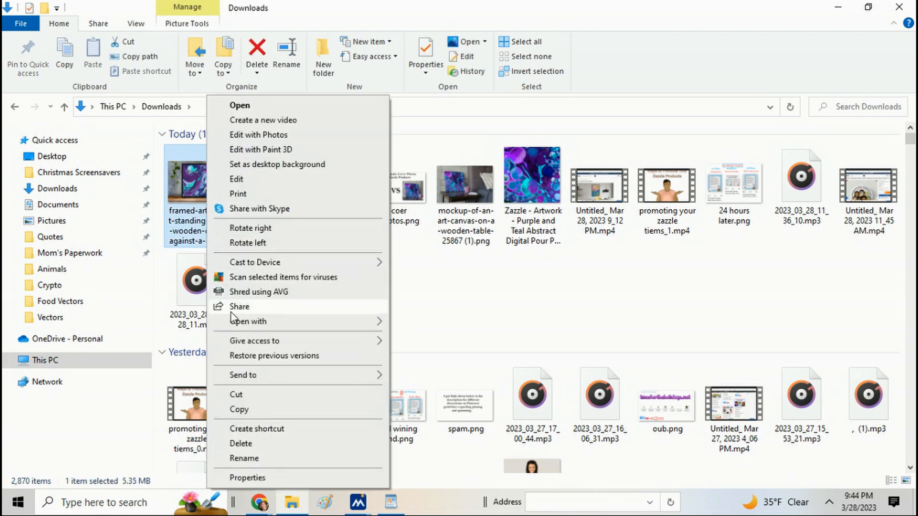
left_click(417, 338)
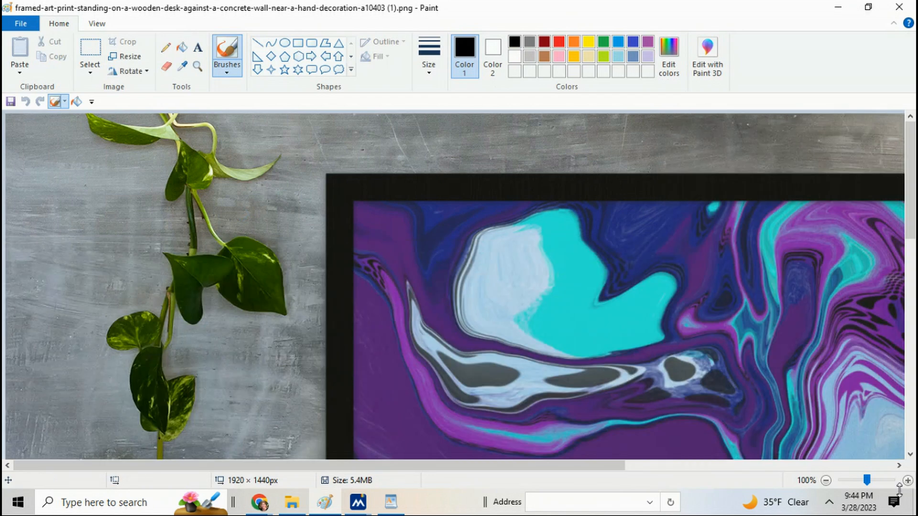
Resize the mockup by pixels to a vertical size of 2222, keeping the aspect ratio
left_click(122, 57)
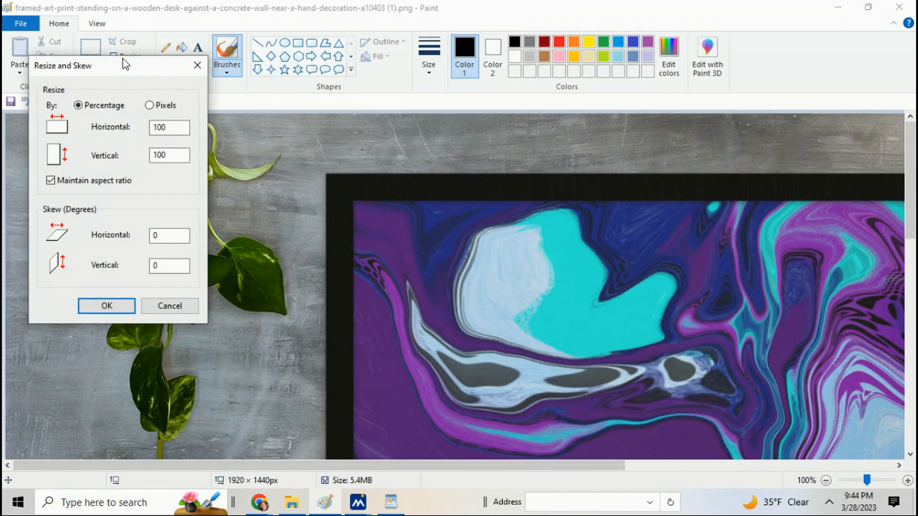
left_click(149, 105)
left_click(175, 154)
left_click_drag(174, 154, 125, 149)
type("25")
left_click_drag(182, 156, 120, 151)
type("2222")
left_click(104, 305)
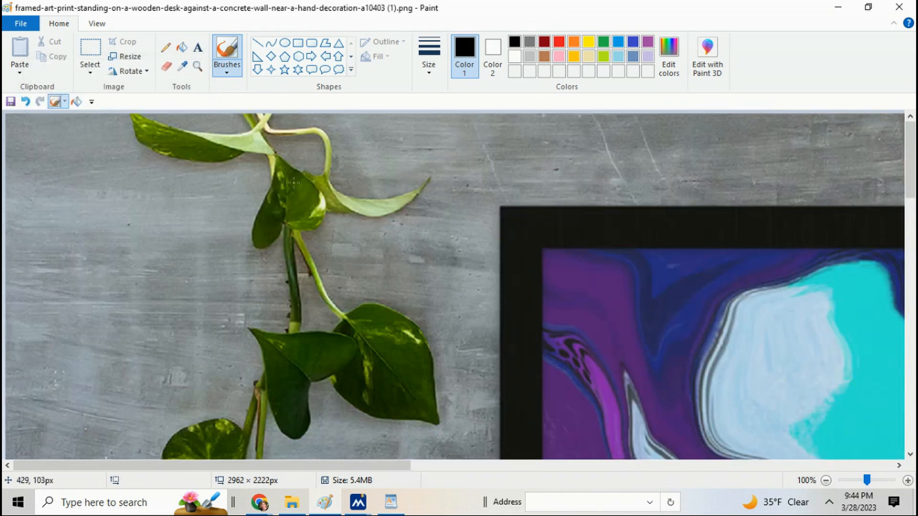
Save the resized mockup, open it from Downloads to check it, and return to the Zazzle listing
left_click(22, 25)
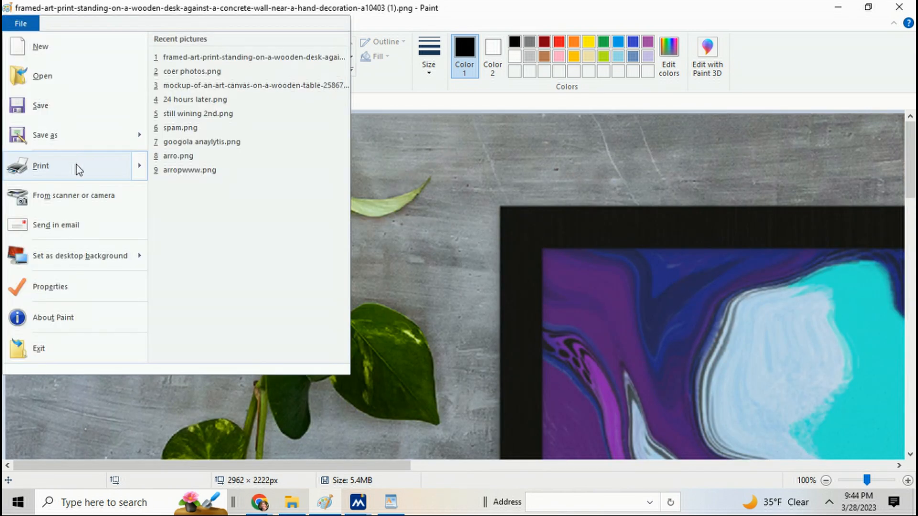
left_click(64, 117)
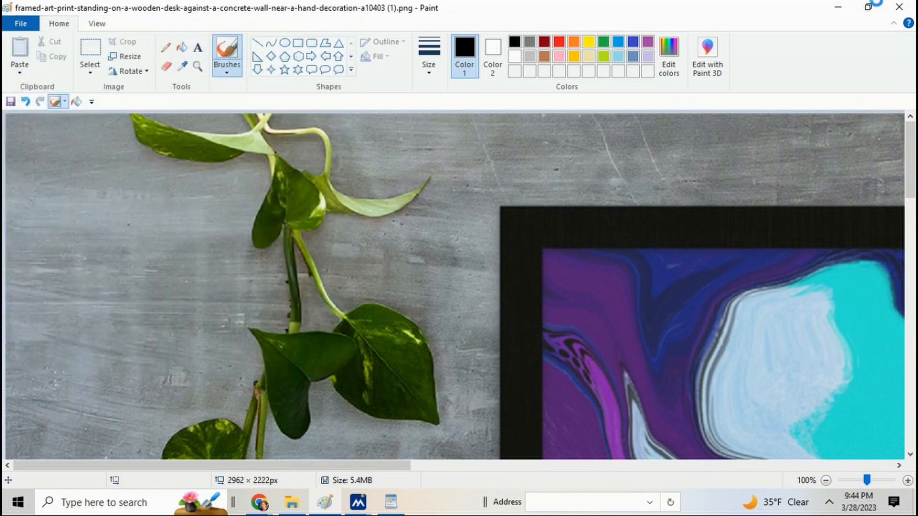
left_click(837, 11)
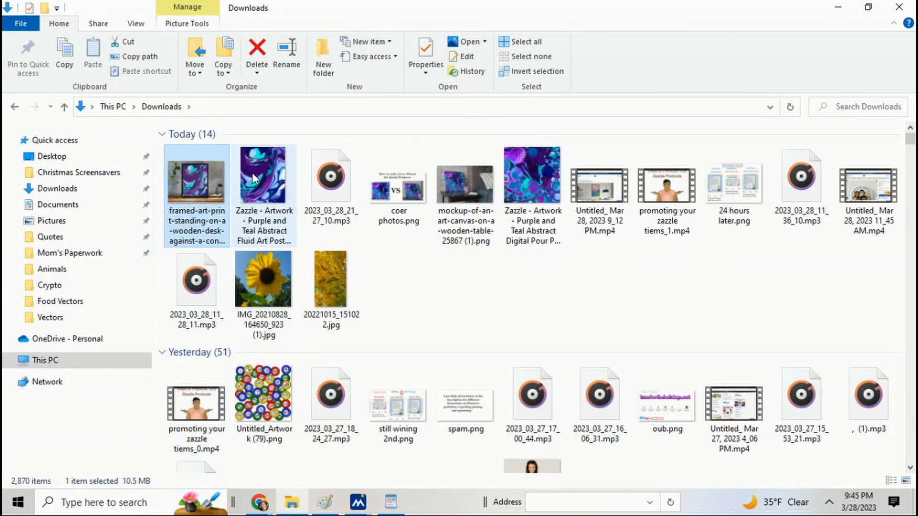
double_click(199, 191)
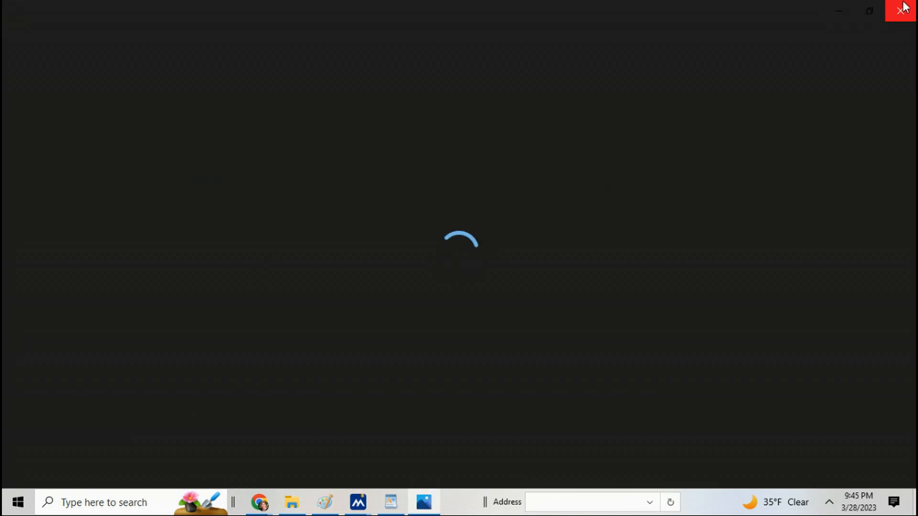
left_click(902, 8)
left_click(900, 8)
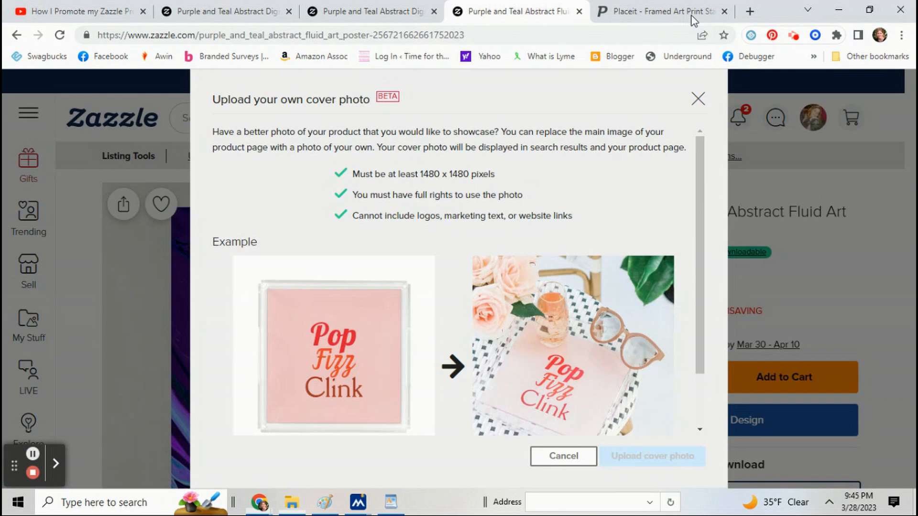
Restart the listing's cover photo upload and confirm full legal rights to use the photo
scroll(440, 370, "down", 3)
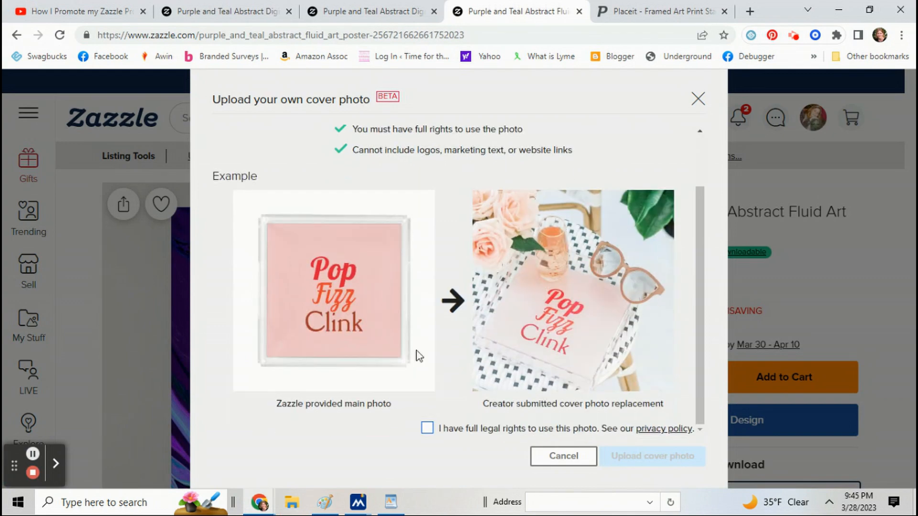
left_click(698, 99)
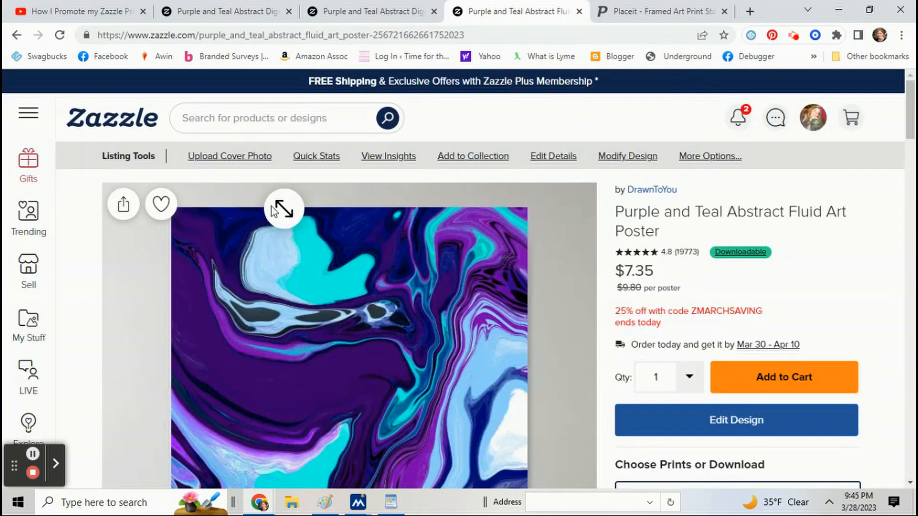
left_click(227, 156)
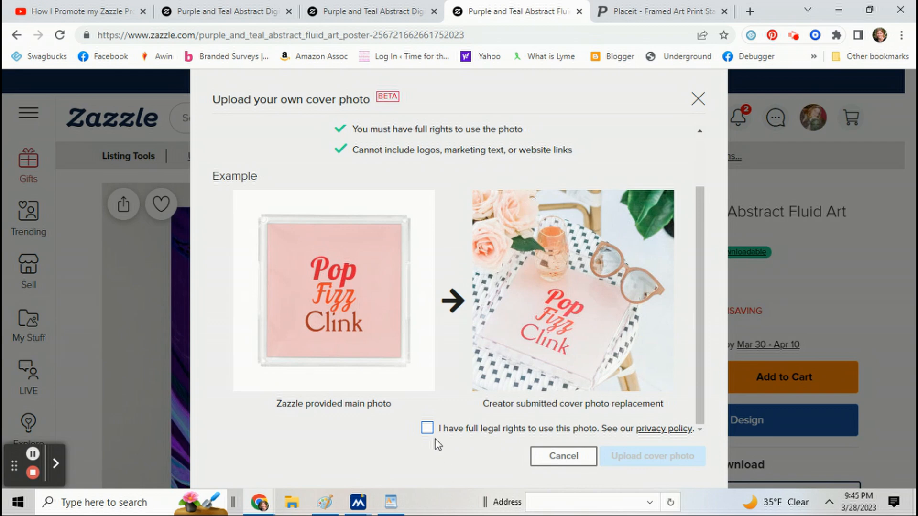
left_click(429, 431)
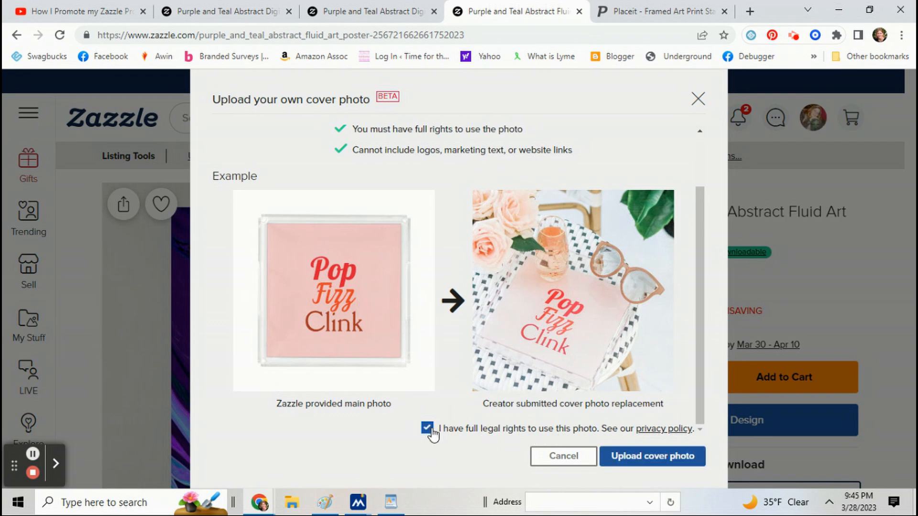
left_click(613, 457)
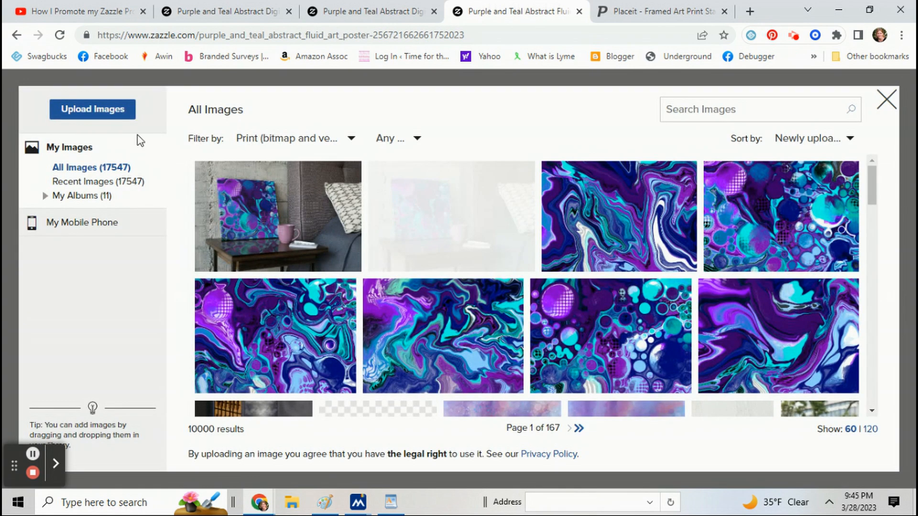
Upload the resized framed-art-print mockup from Downloads and set it as the cover photo, adjusting the square crop around the frame
left_click(108, 116)
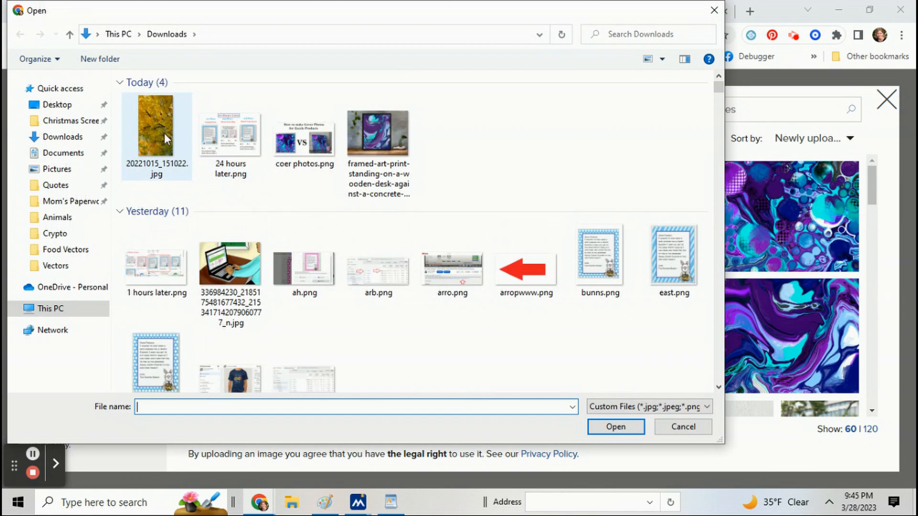
double_click(156, 131)
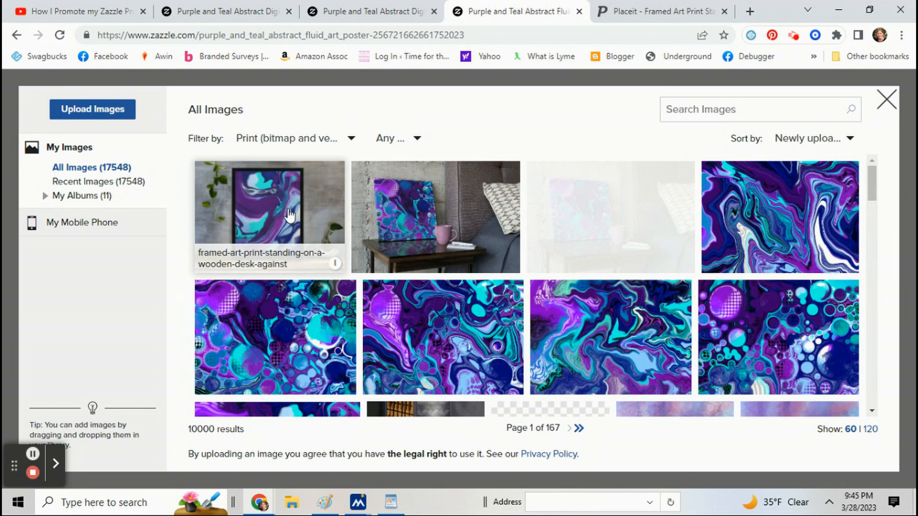
left_click(288, 216)
left_click_drag(451, 290, 478, 292)
left_click(598, 429)
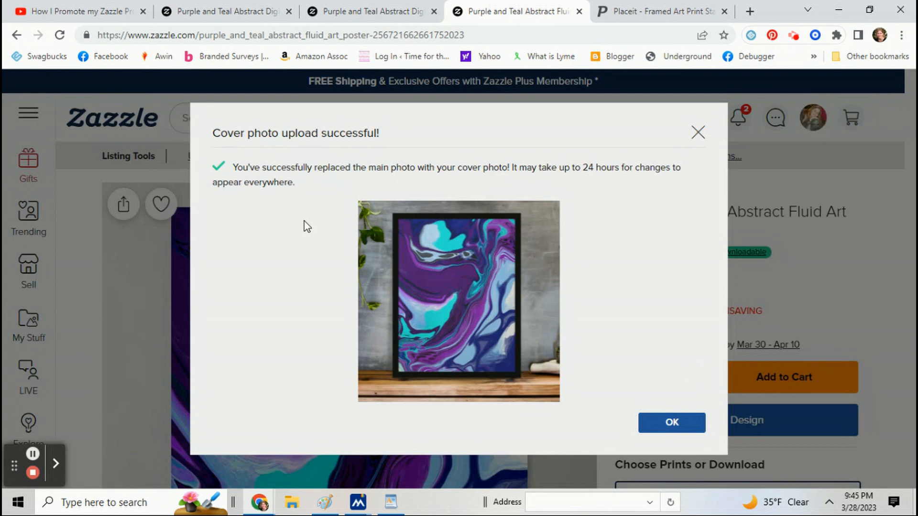
left_click(672, 430)
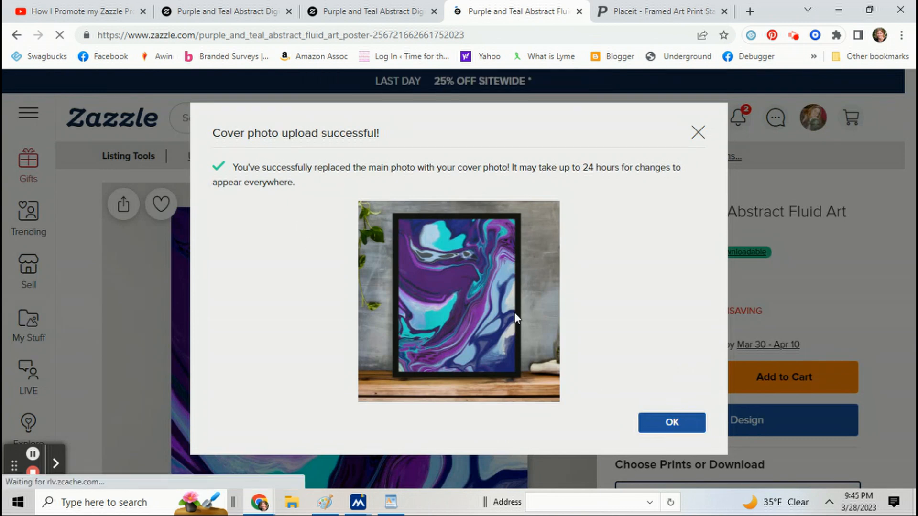
Examine the new framed cover photo among the listing's images and at full size on the product page
scroll(403, 271, "down", 3)
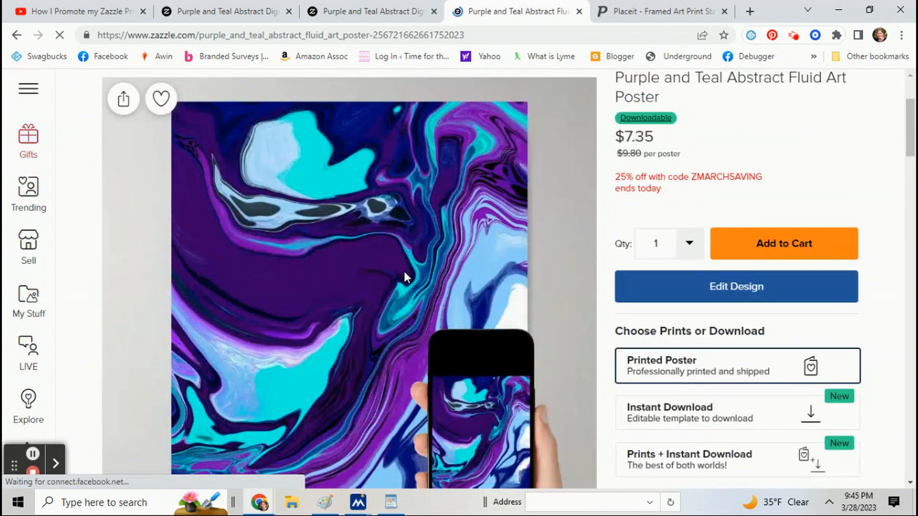
scroll(404, 276, "down", 7)
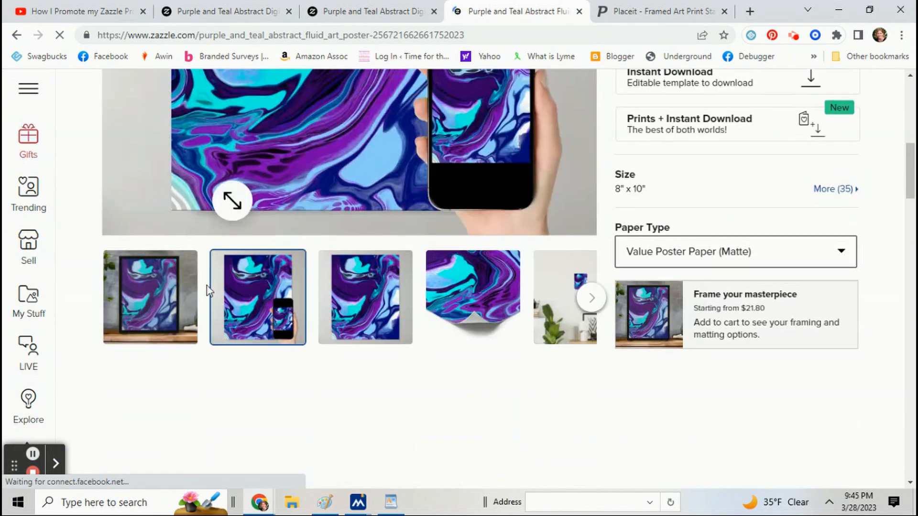
left_click(171, 307)
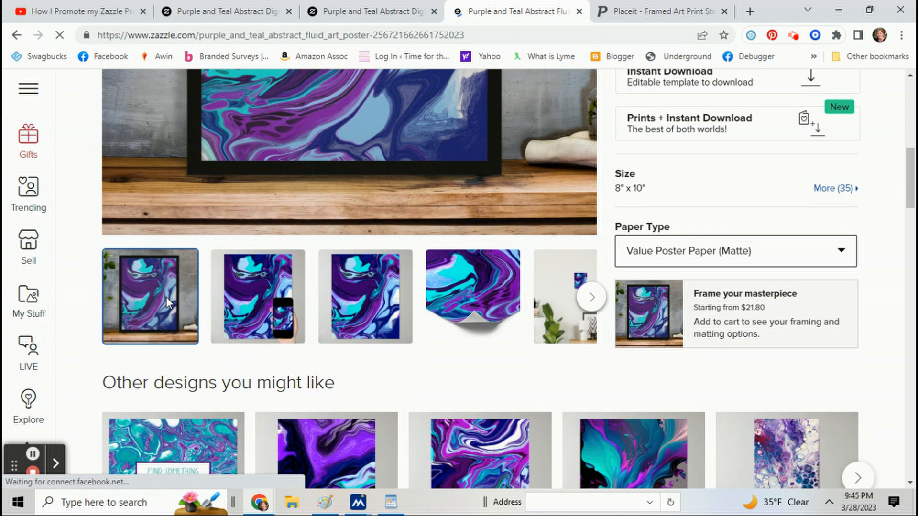
scroll(165, 296, "up", 3)
scroll(677, 280, "up", 4)
scroll(678, 275, "down", 2)
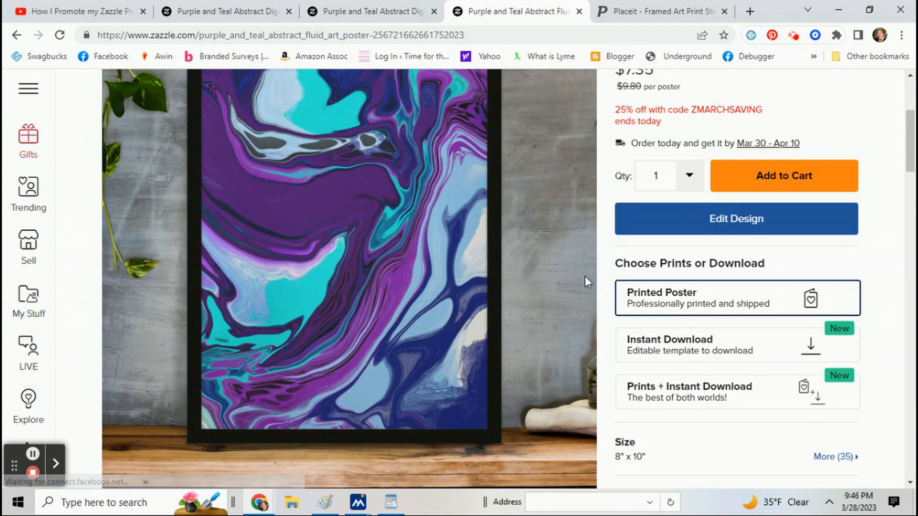
scroll(584, 276, "up", 1)
scroll(564, 258, "down", 1)
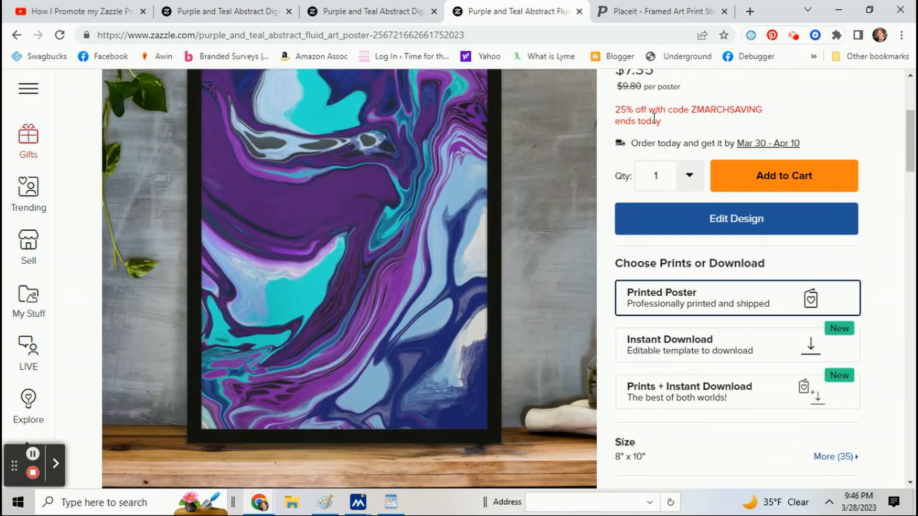
scroll(542, 261, "up", 1)
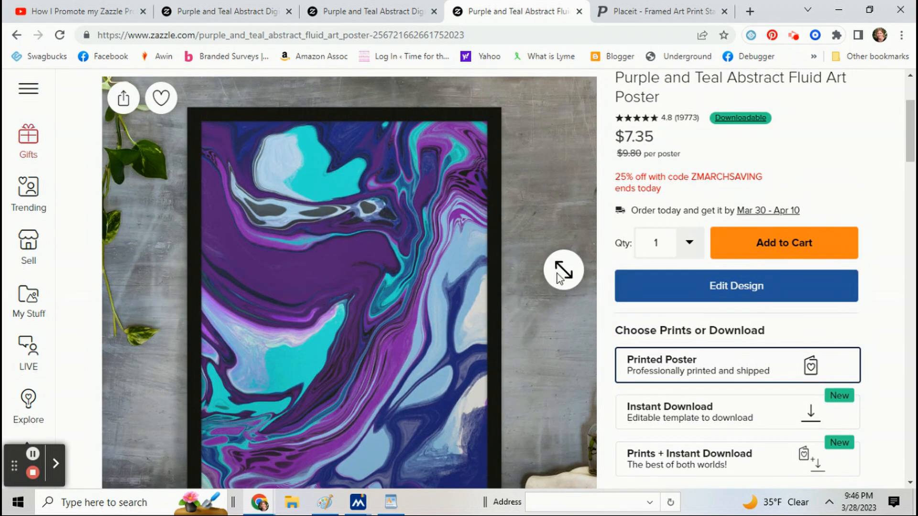
scroll(560, 270, "up", 1)
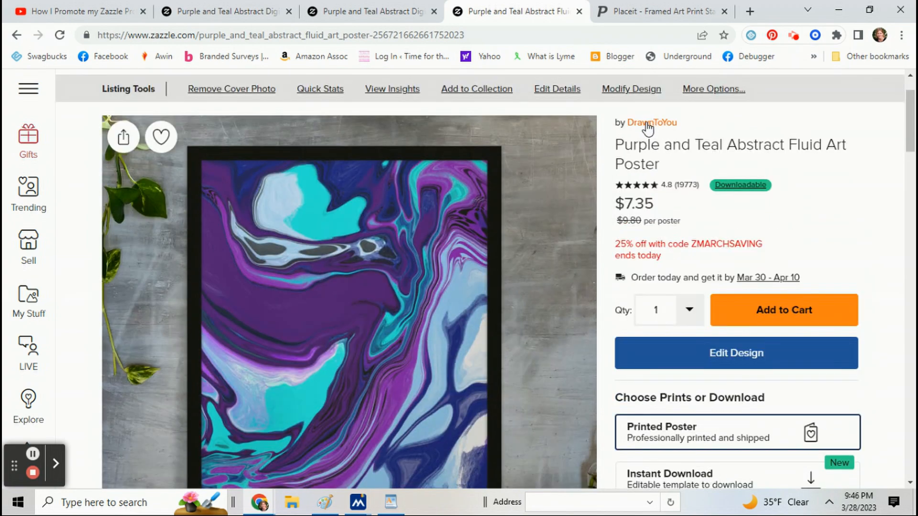
Open the DrawnToYou store's product list and close the poster listing tabs that are no longer needed
mouse_move(647, 128)
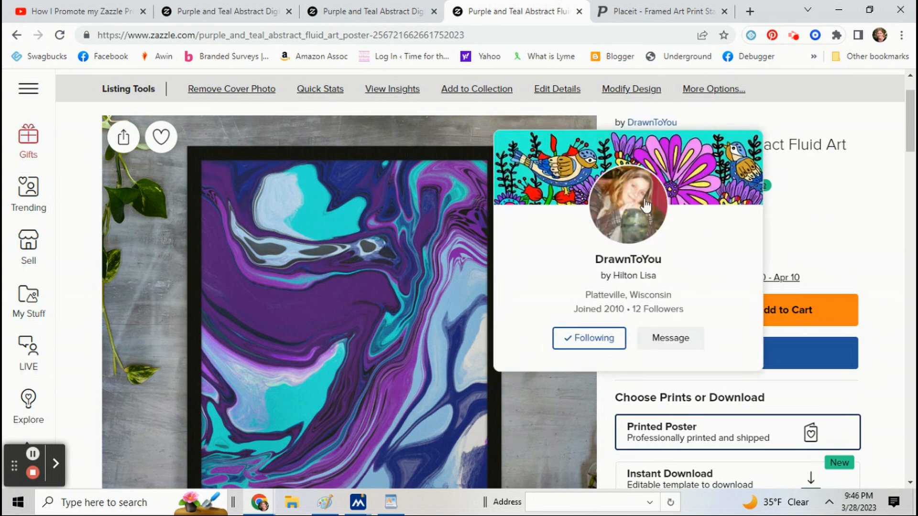
left_click(625, 260)
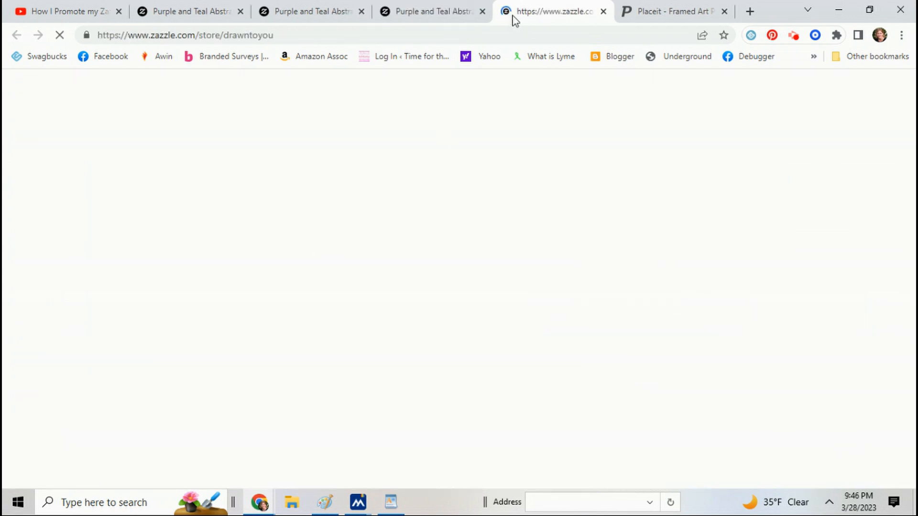
left_click(361, 11)
left_click(361, 10)
left_click(257, 464)
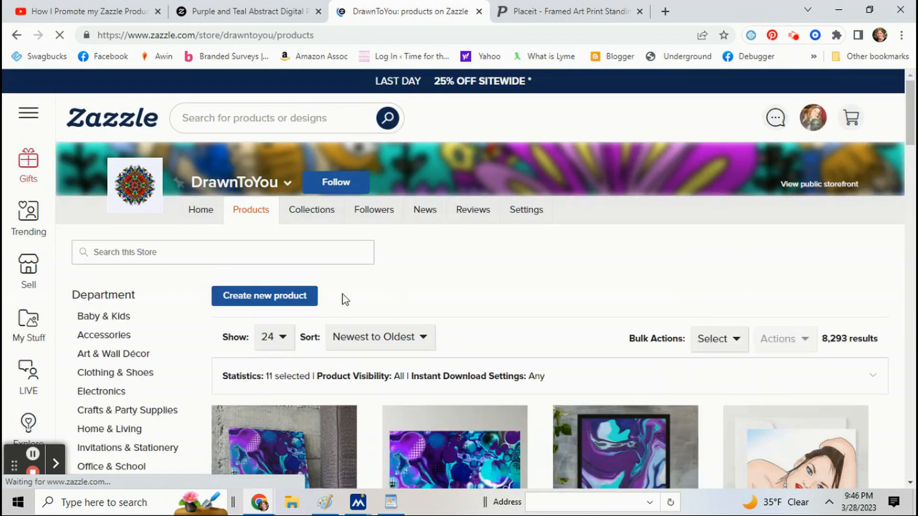
Open the listing of the landscape-format Purple and Teal Abstract Digital Pour Painting Poster
scroll(345, 300, "down", 4)
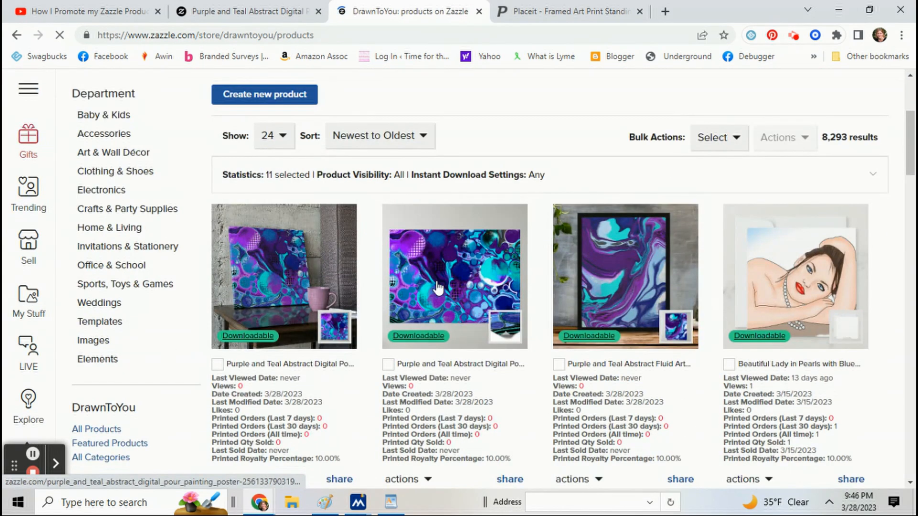
left_click(446, 281)
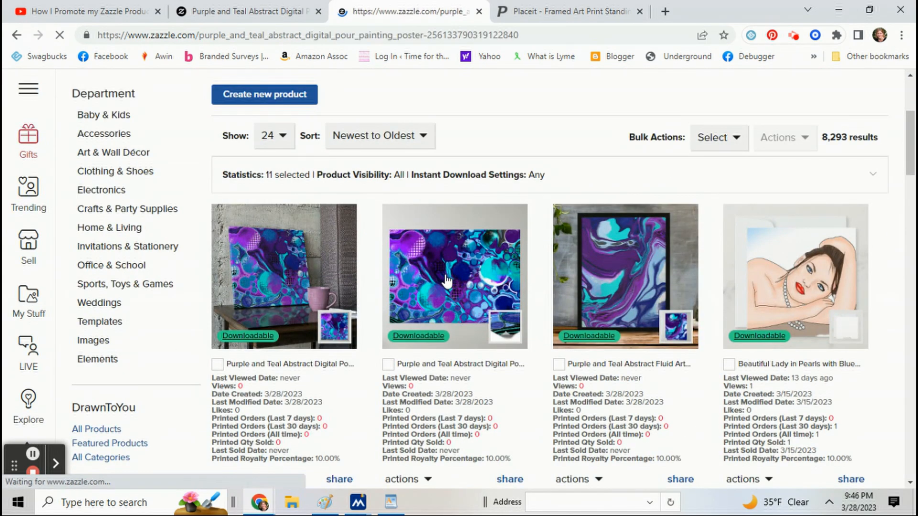
scroll(402, 275, "down", 2)
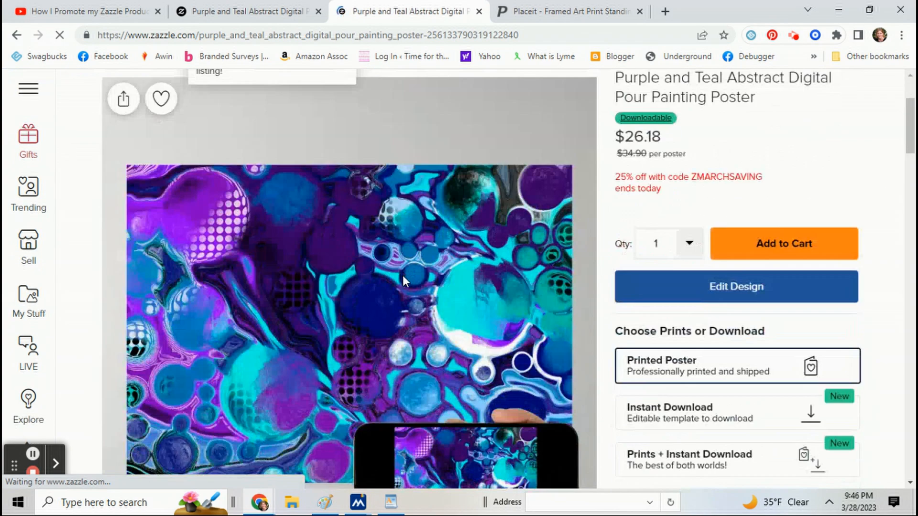
Look over the landscape poster listing's images and open the Pixabay website in a new browser tab
scroll(403, 275, "down", 4)
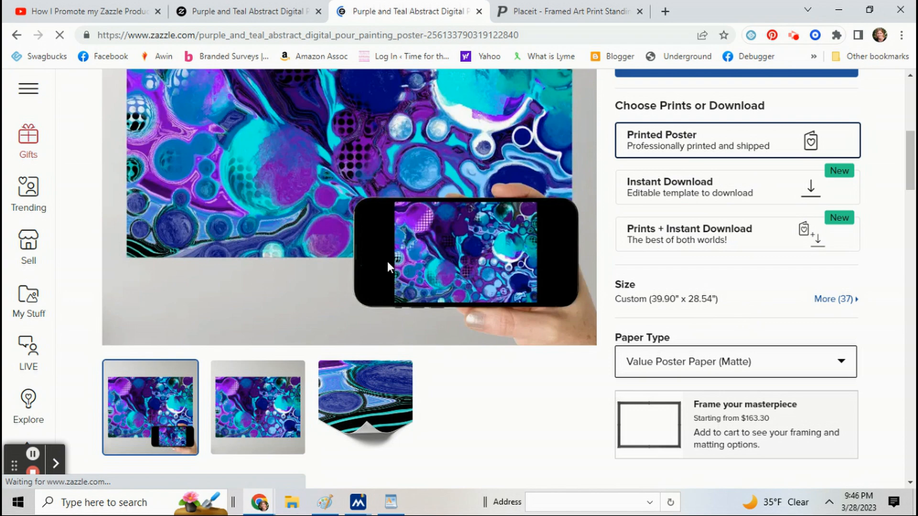
scroll(387, 260, "up", 4)
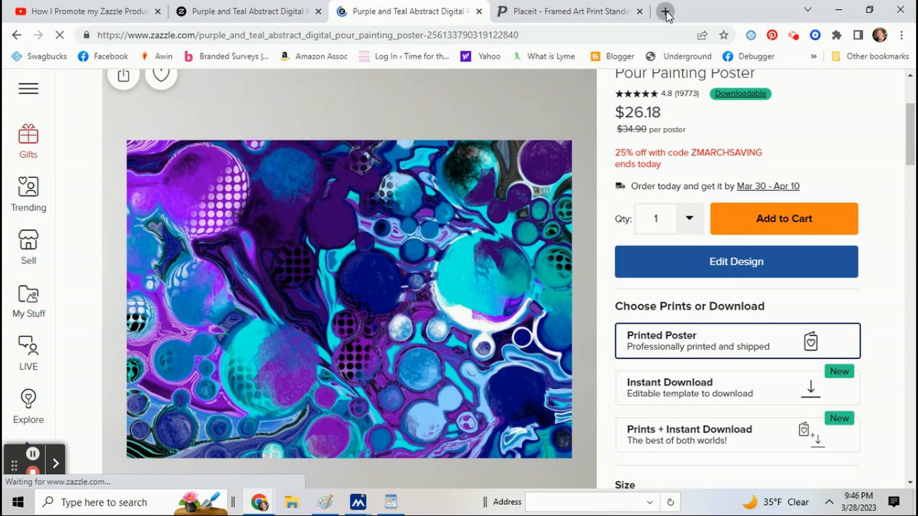
left_click(665, 11)
left_click(396, 37)
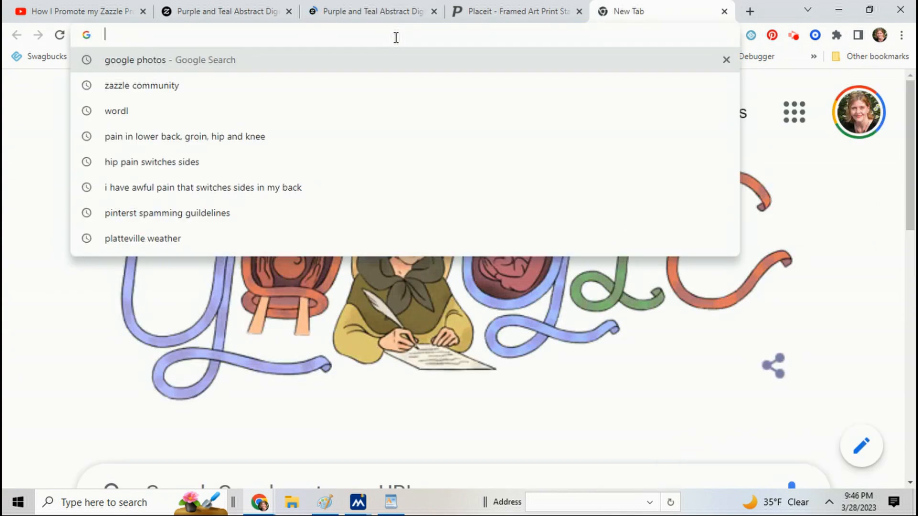
type("pixaba")
key("Return")
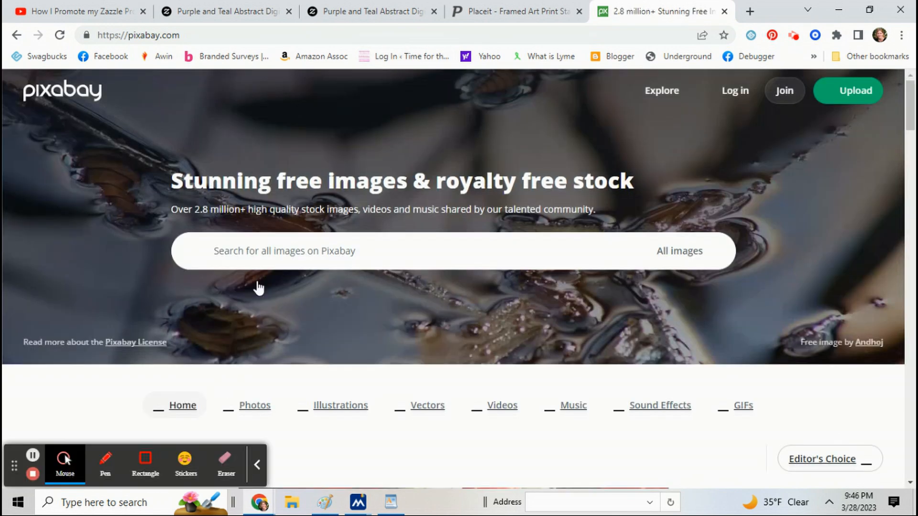
Search Pixabay for "wall background" and browse the results for a suitable backdrop
left_click(251, 252)
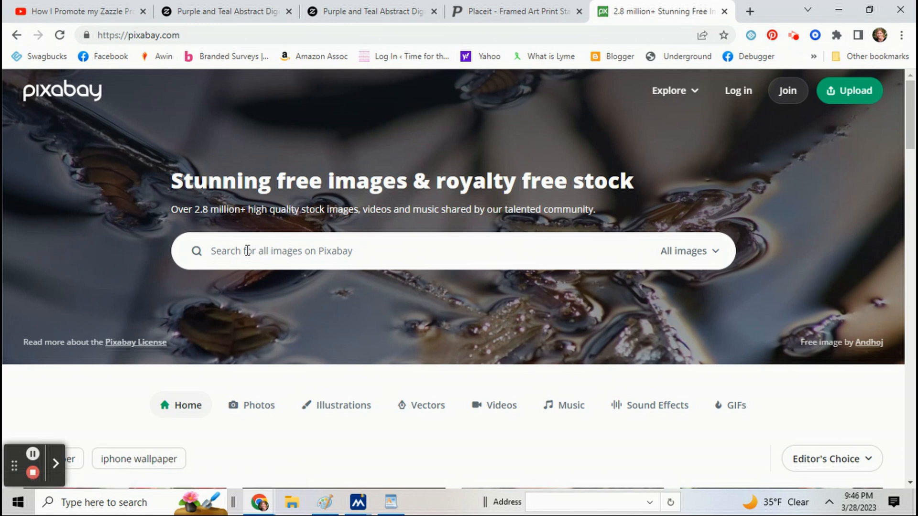
left_click(247, 251)
type("wall background")
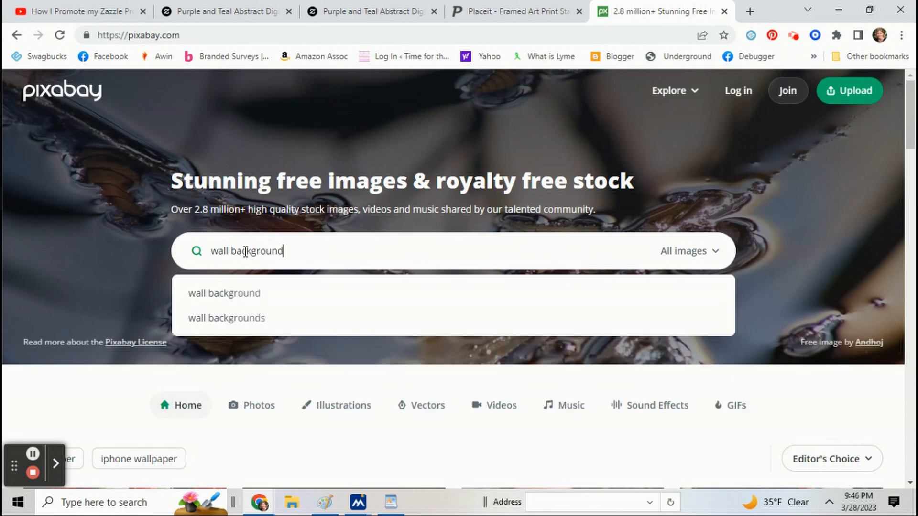
key("Return")
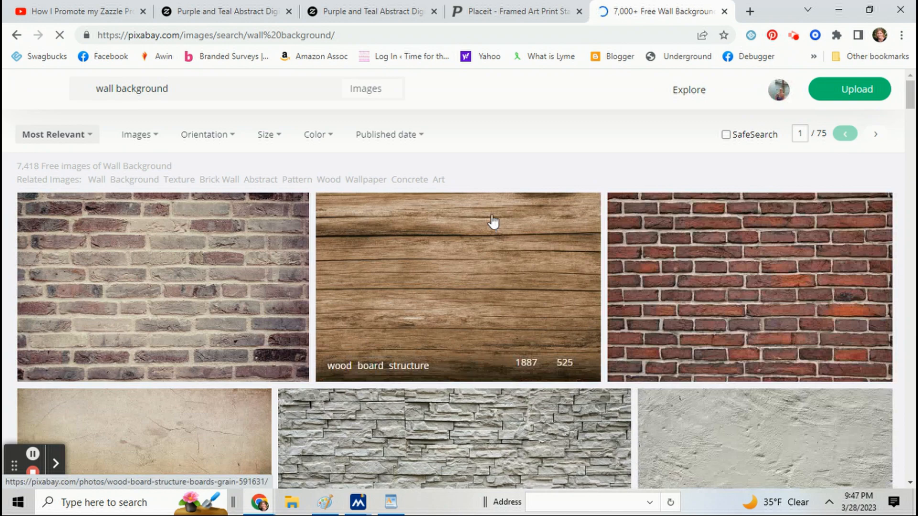
scroll(440, 239, "down", 5)
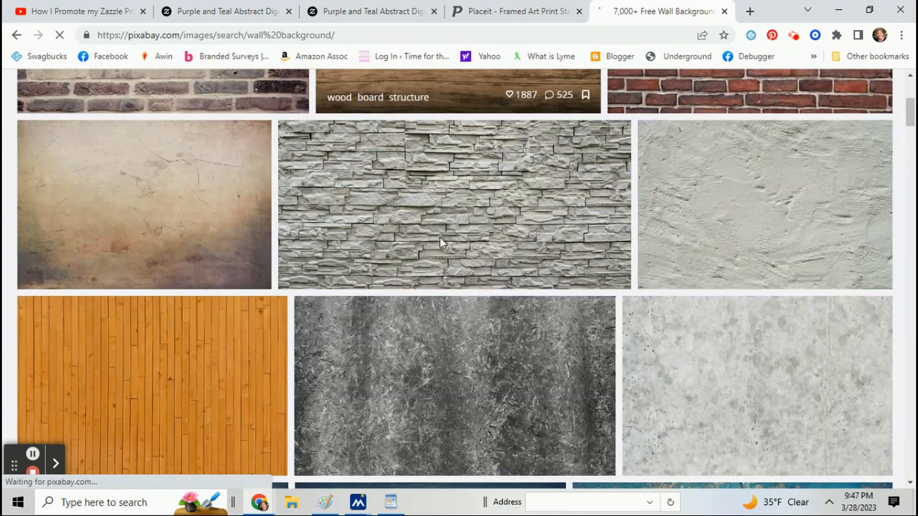
scroll(440, 237, "down", 15)
scroll(440, 241, "down", 13)
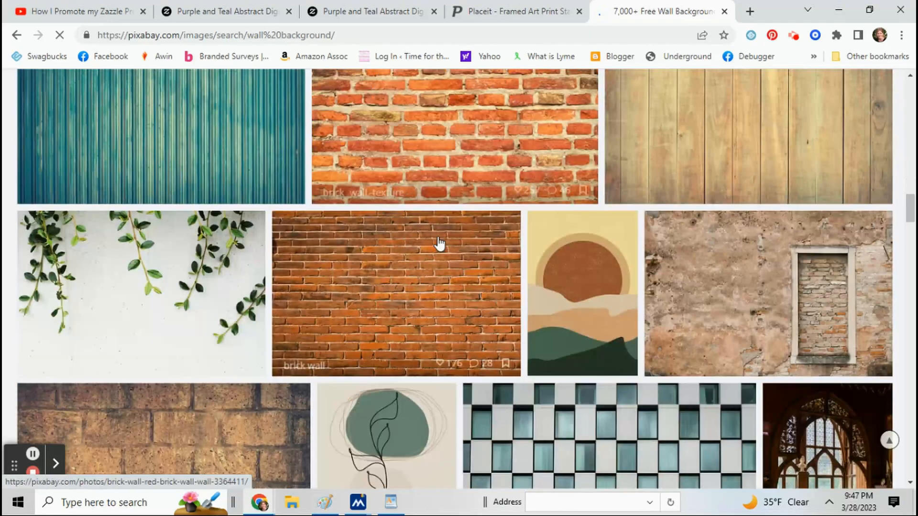
scroll(440, 244, "down", 6)
scroll(399, 207, "down", 2)
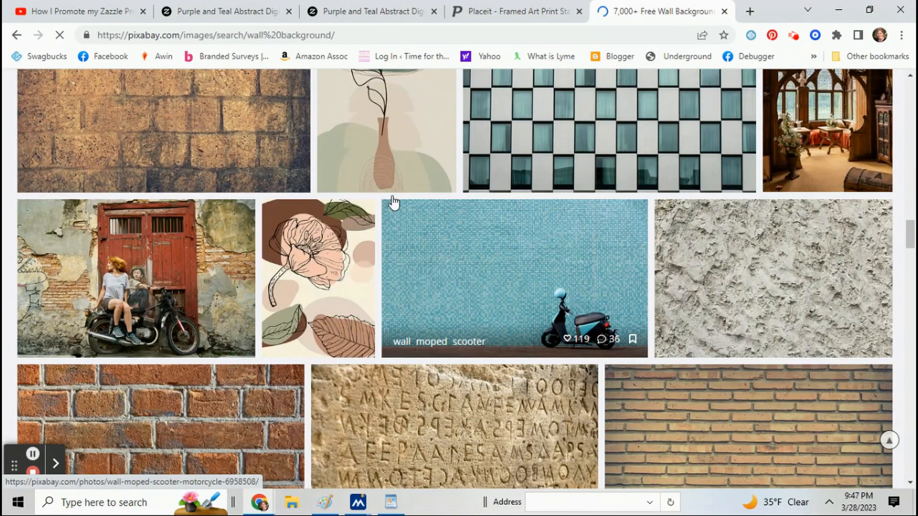
scroll(392, 198, "up", 12)
scroll(242, 112, "up", 20)
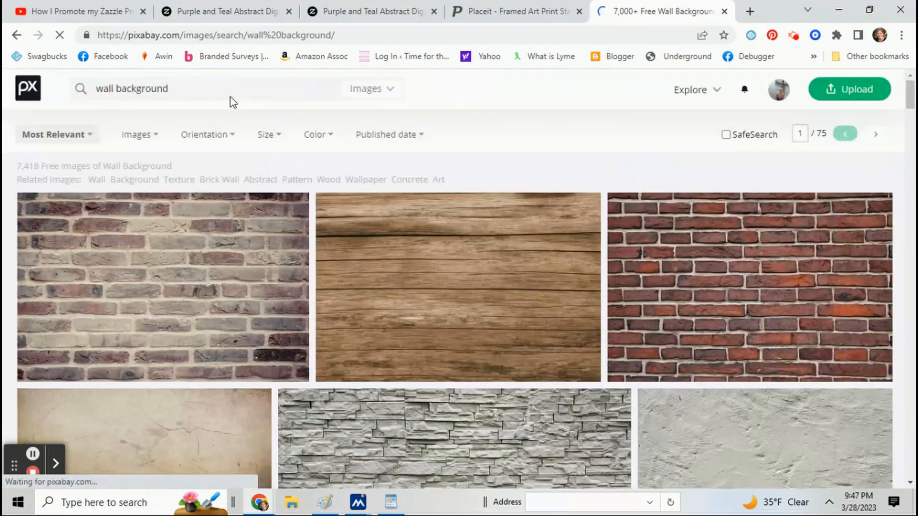
Search Pixabay for "room" and browse the interior photos for one with empty wall space
triple_click(228, 97)
type("ro")
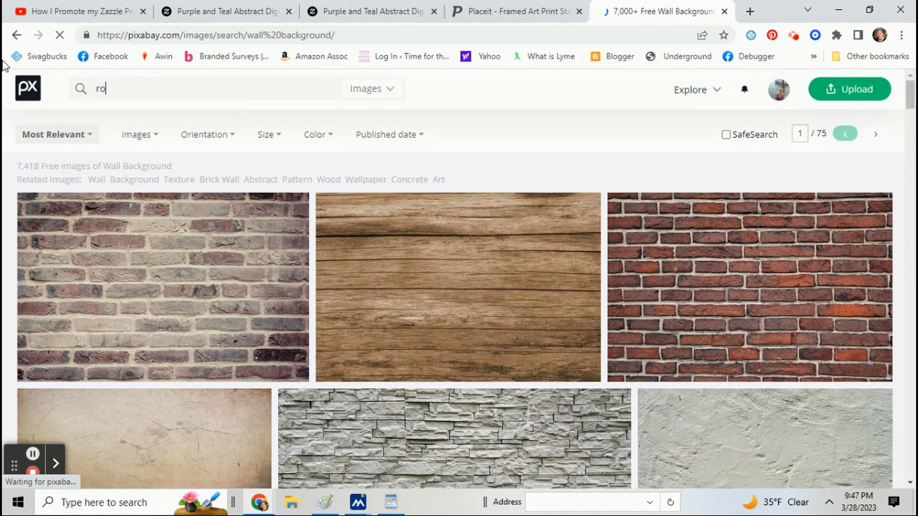
type("om")
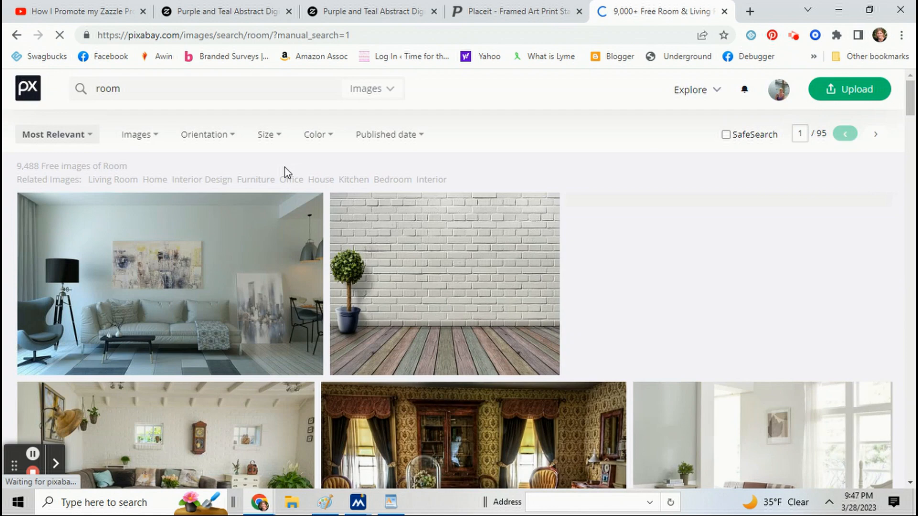
scroll(281, 182, "down", 1)
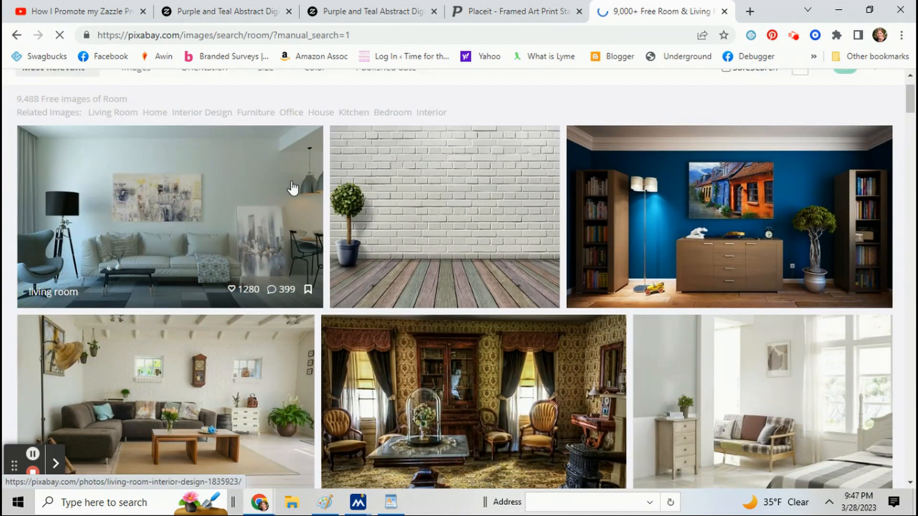
scroll(292, 188, "down", 1)
scroll(292, 187, "up", 1)
scroll(320, 221, "down", 4)
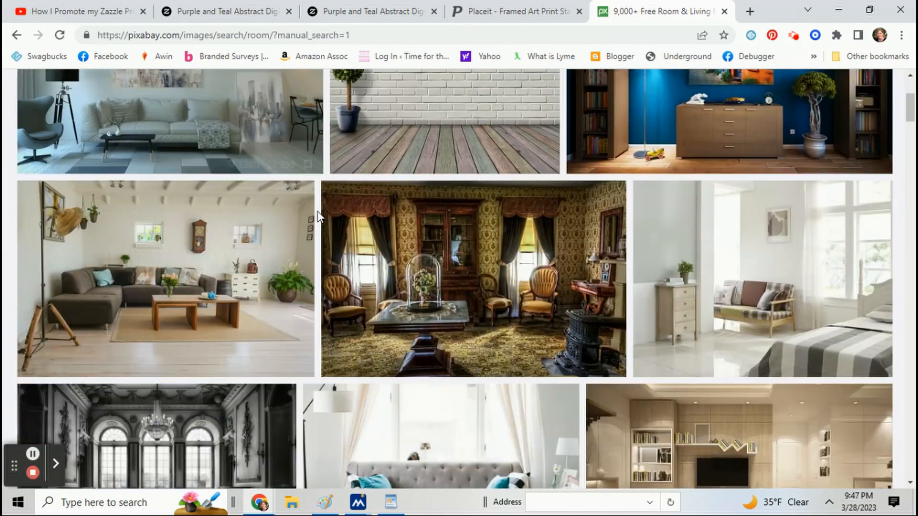
scroll(315, 215, "down", 1)
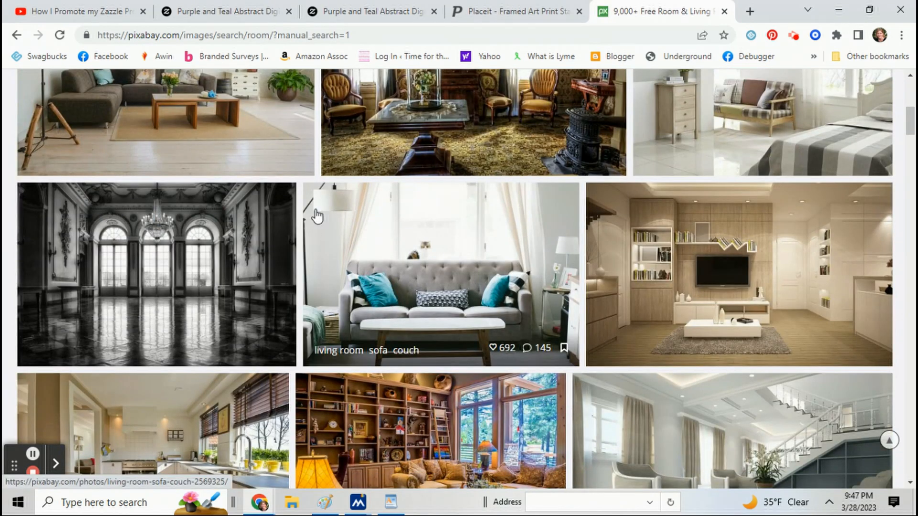
scroll(317, 216, "down", 6)
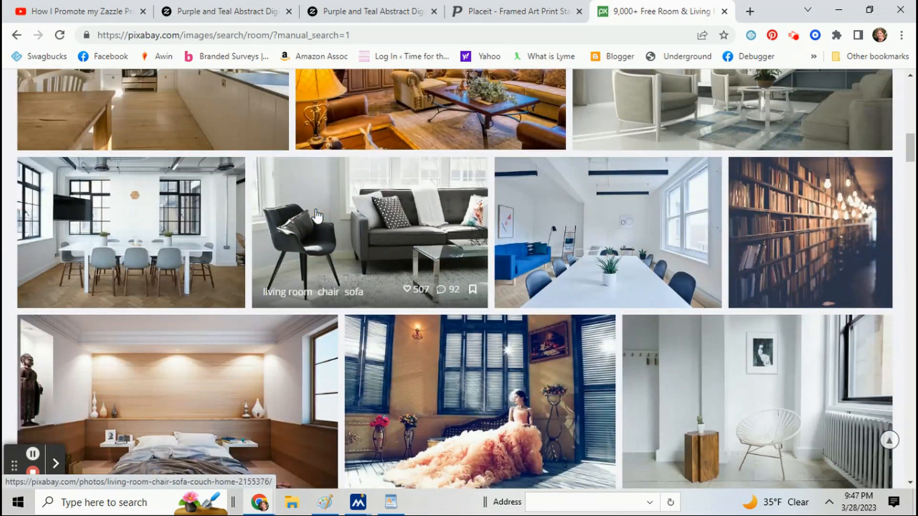
scroll(316, 216, "down", 4)
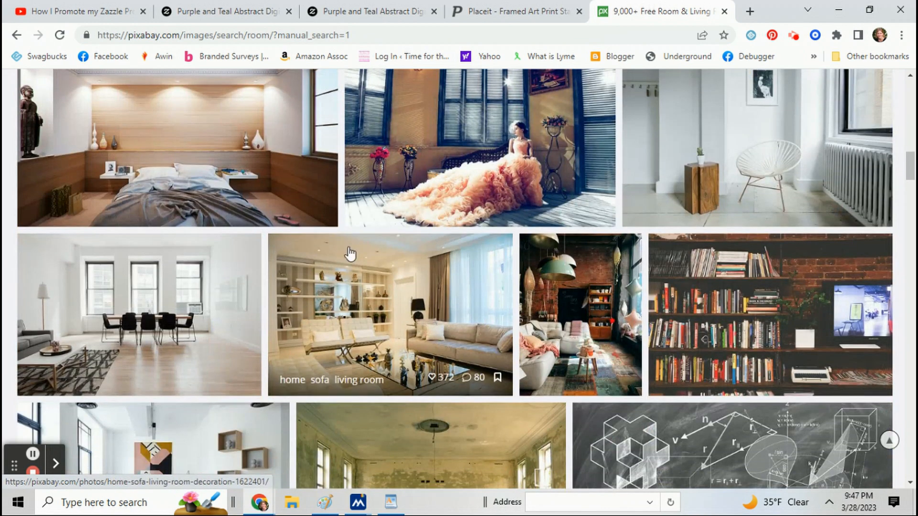
scroll(351, 253, "up", 12)
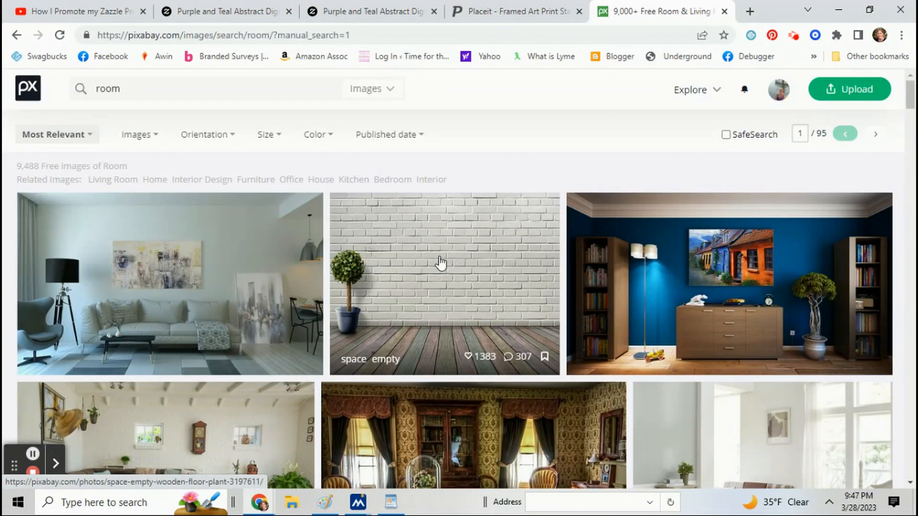
Download the white brick wall photo with the potted plant in 1920 size, close its preview and like the photo
left_click(439, 263)
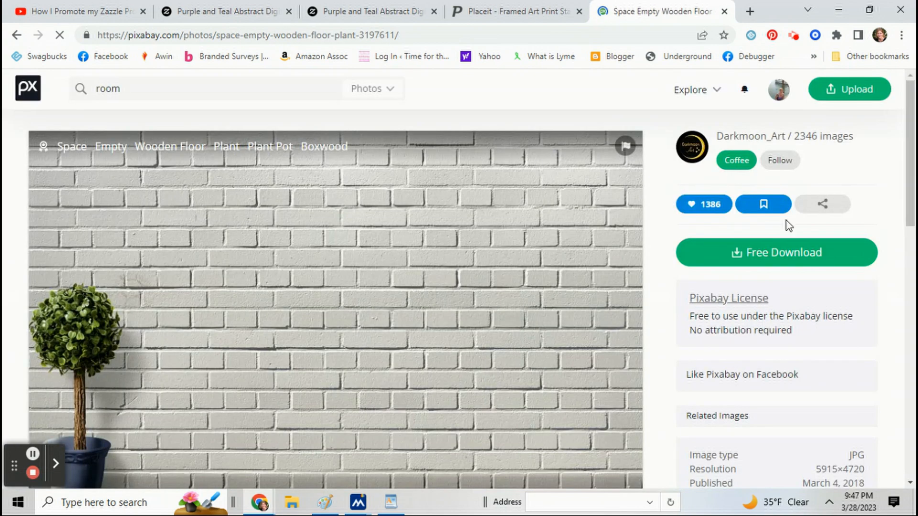
left_click(748, 261)
left_click(720, 376)
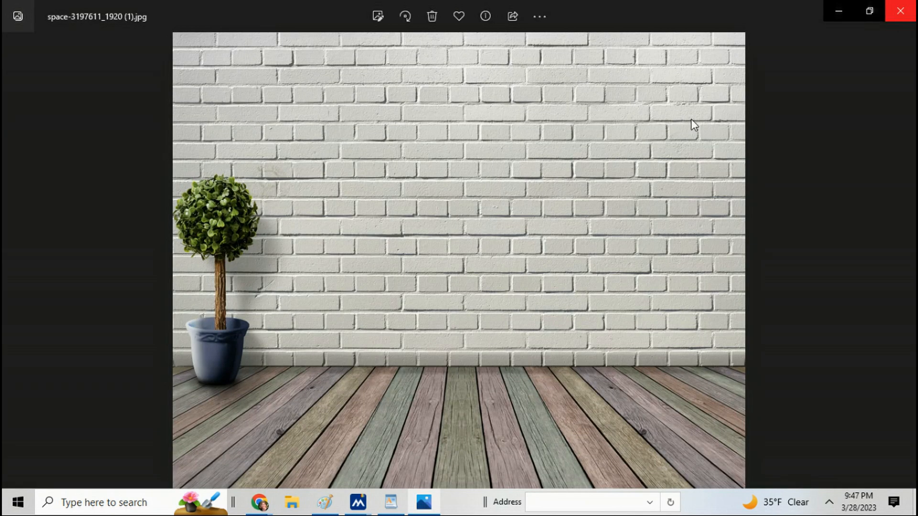
left_click(900, 13)
left_click(695, 204)
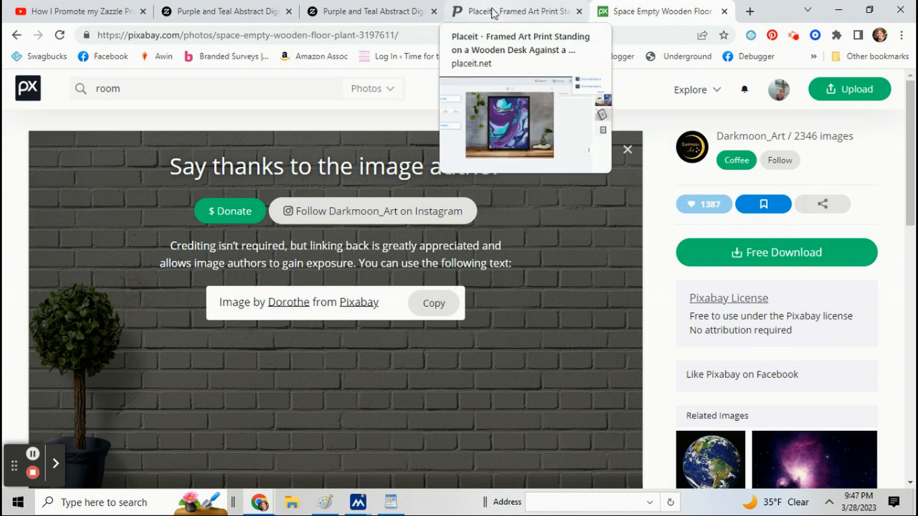
left_click(471, 13)
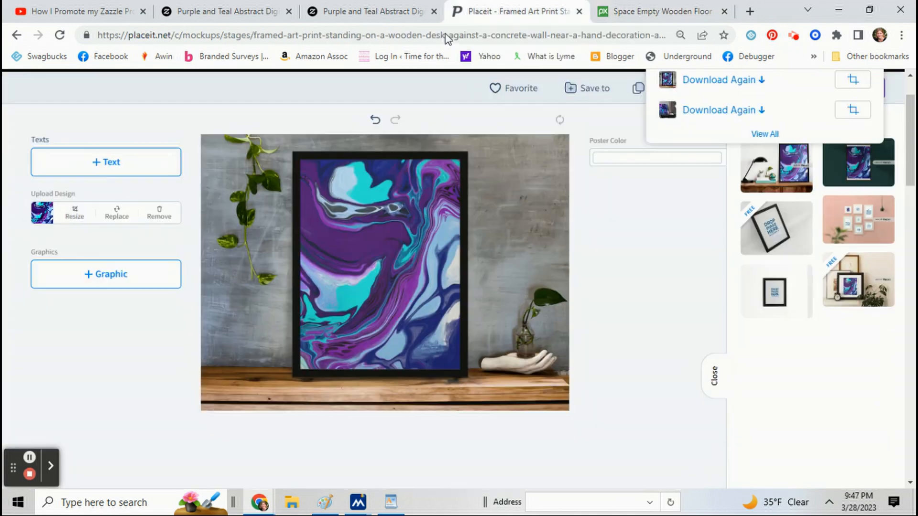
left_click(626, 12)
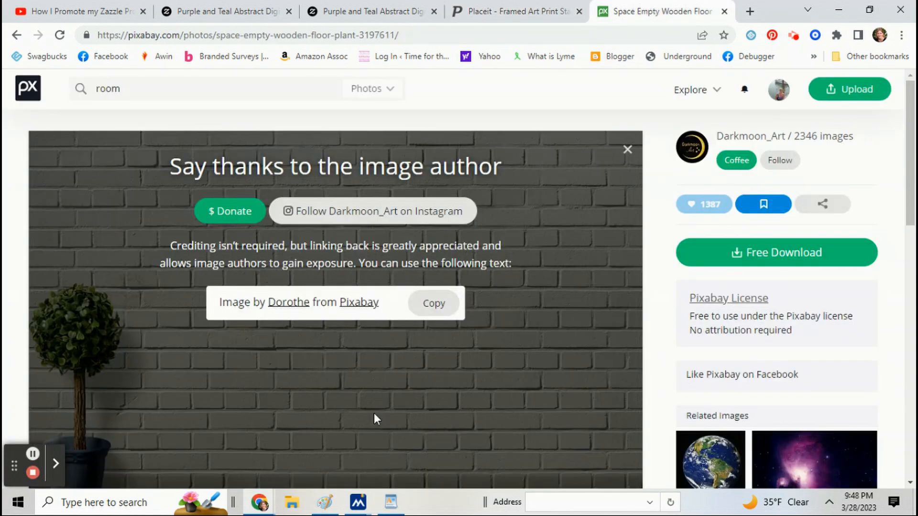
Open space-3197611_1920 (1).jpg from the Downloads folder in Adobe Photoshop CC 2018 and minimize the folder window
left_click(298, 510)
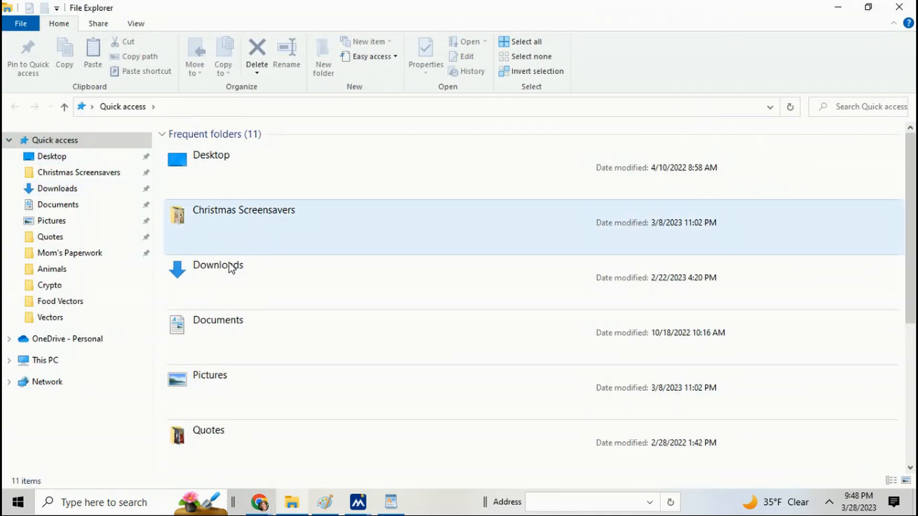
double_click(241, 272)
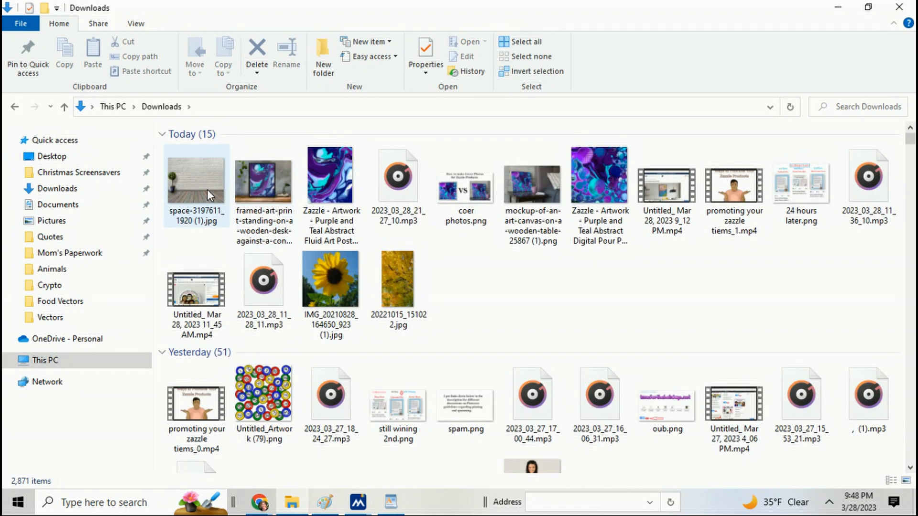
right_click(208, 189)
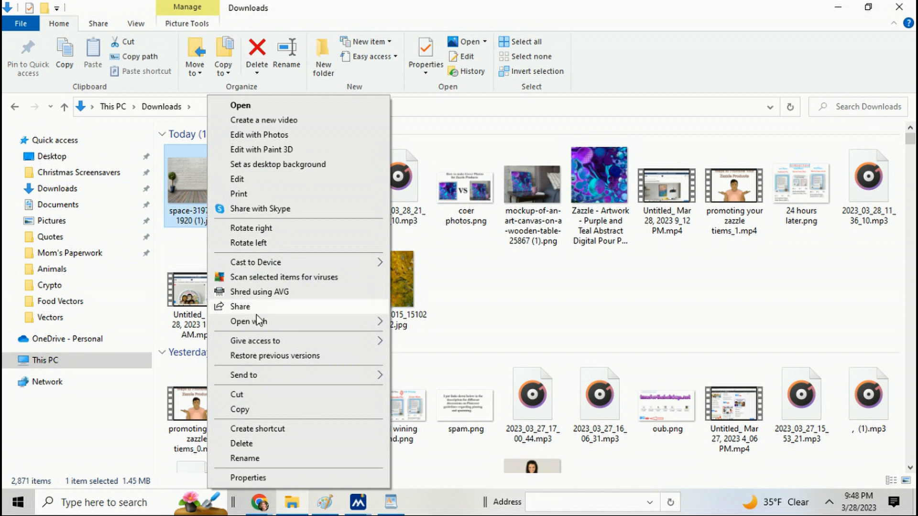
mouse_move(319, 324)
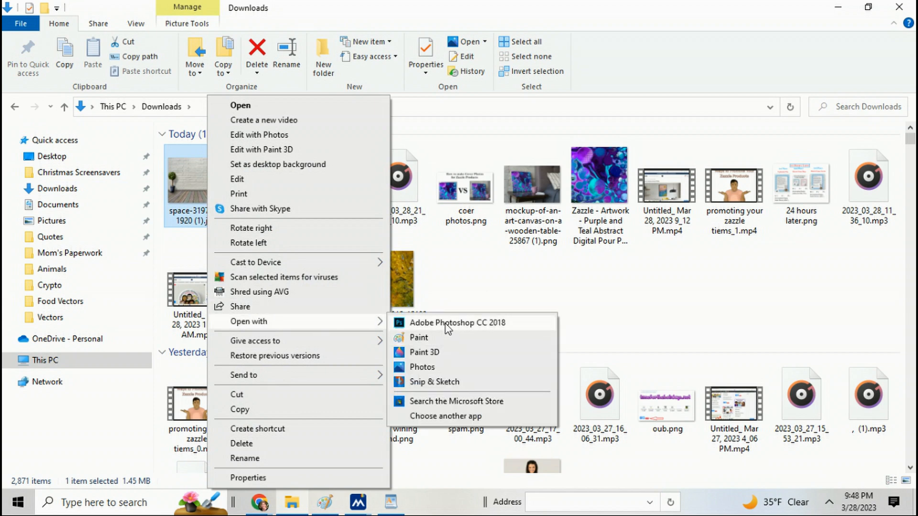
left_click(447, 324)
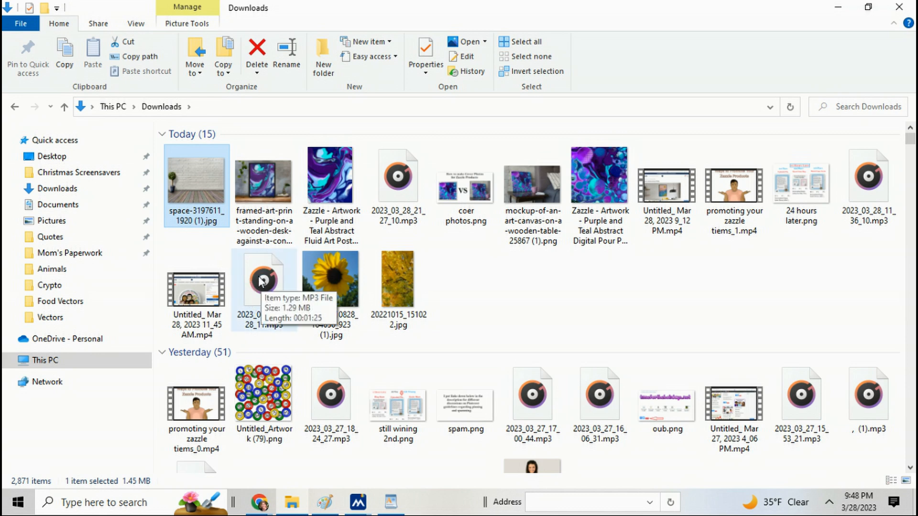
left_click(840, 8)
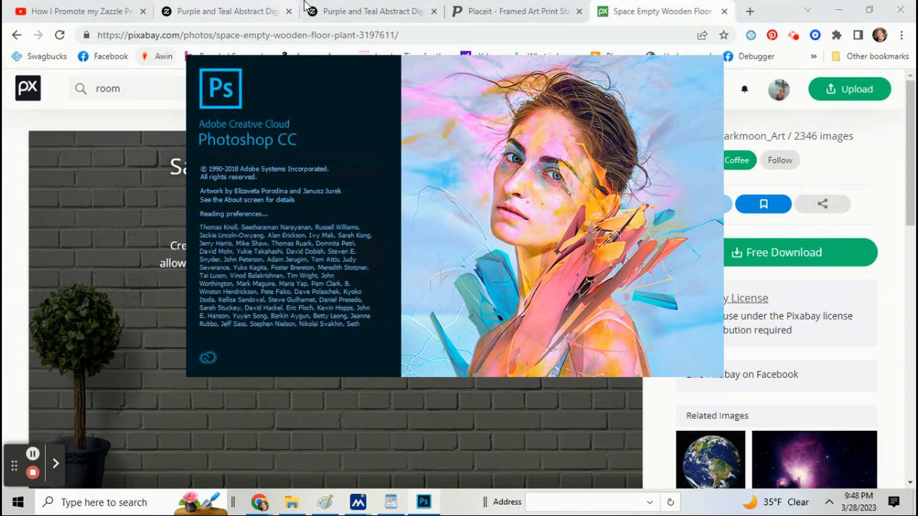
Return to the landscape Purple and Teal Abstract Digital Pour Painting Poster listing and download its current-view artwork
left_click(346, 8)
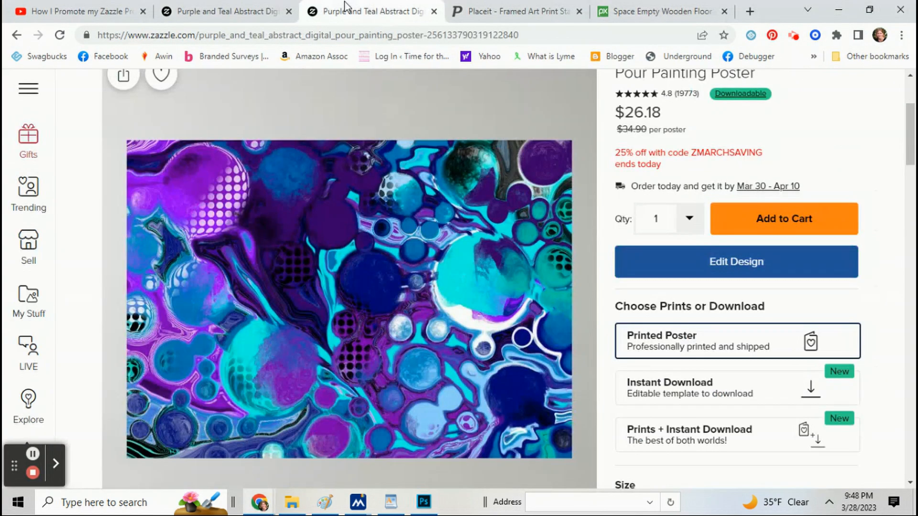
scroll(317, 206, "up", 3)
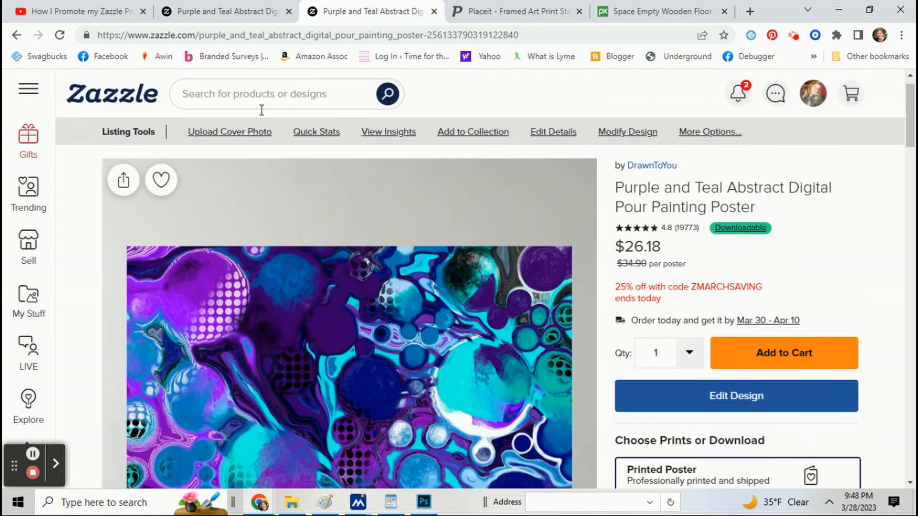
left_click(727, 135)
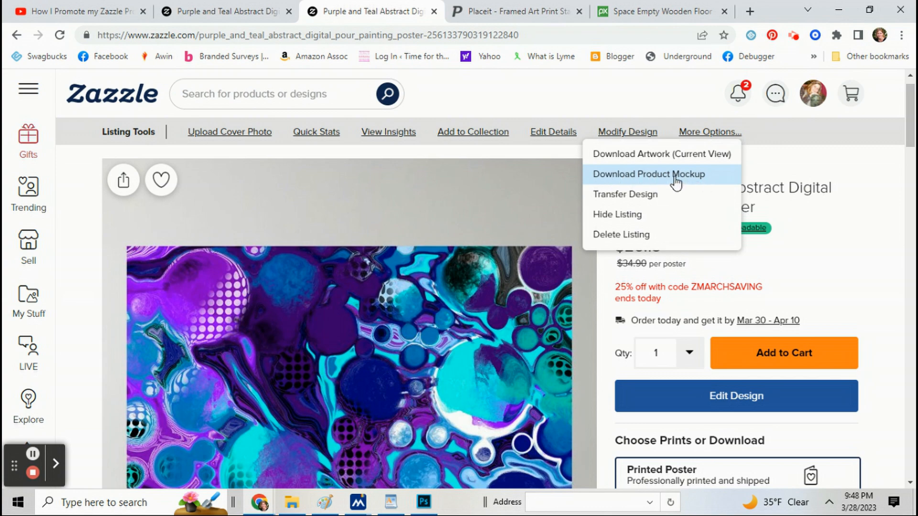
left_click(642, 157)
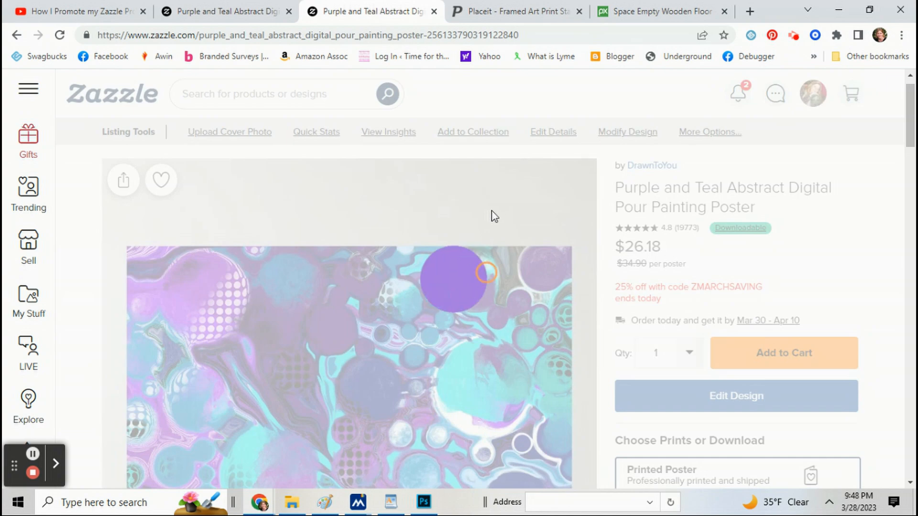
scroll(454, 313, "down", 1)
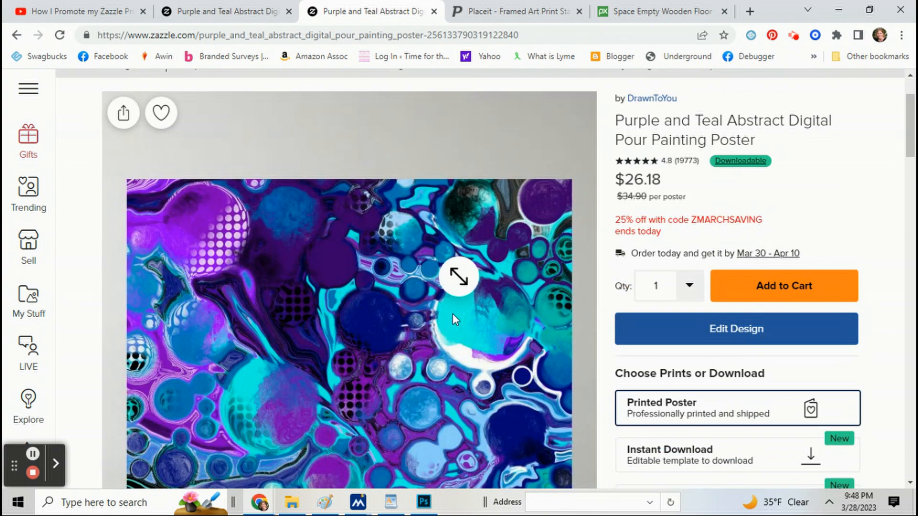
In Photoshop, place the downloaded Purple and Teal Abstract Digital Pour Painting Poster artwork as a linked file over the brick wall photo
scroll(452, 314, "down", 2)
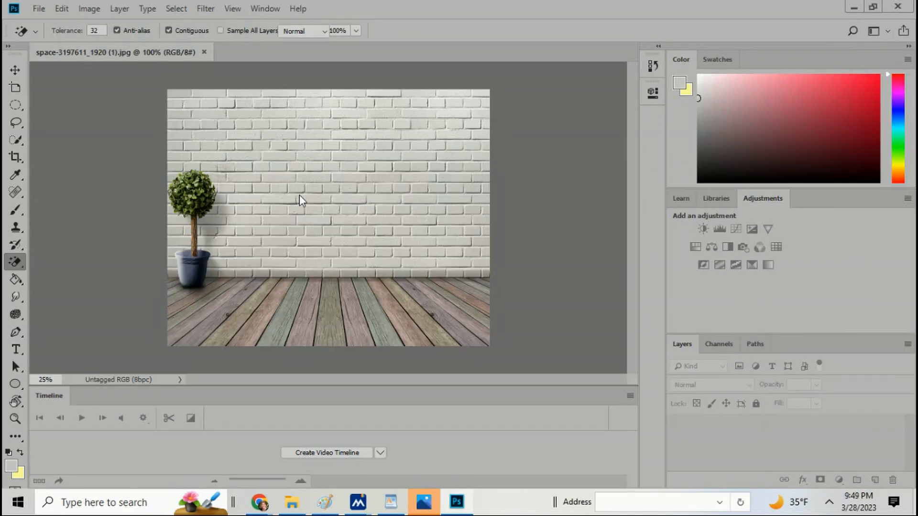
left_click(39, 10)
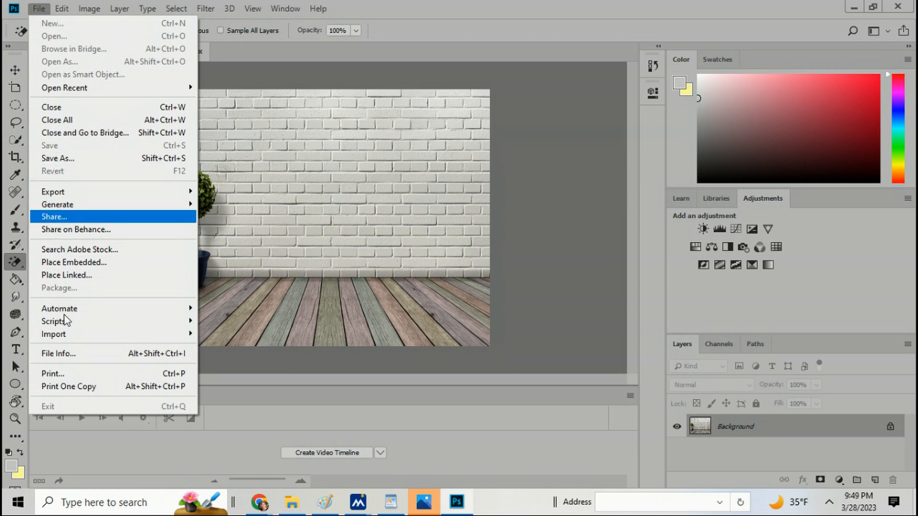
key("Escape")
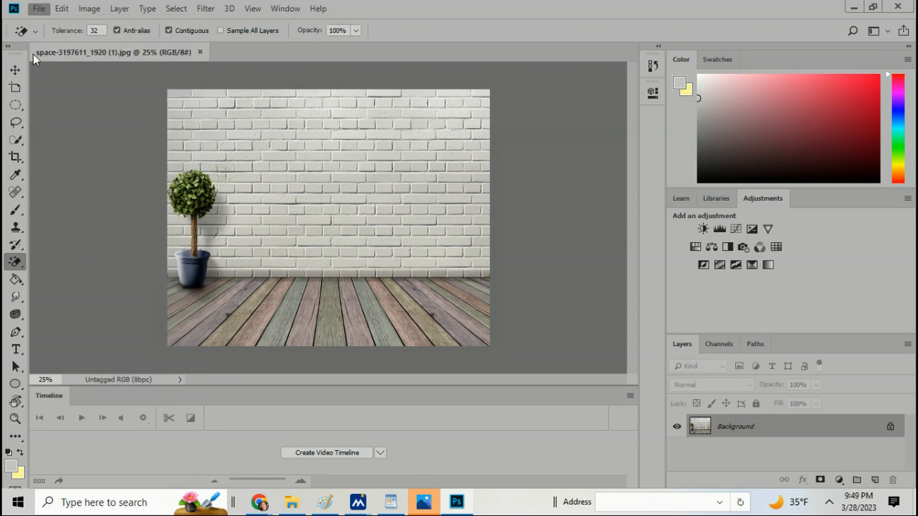
left_click(41, 11)
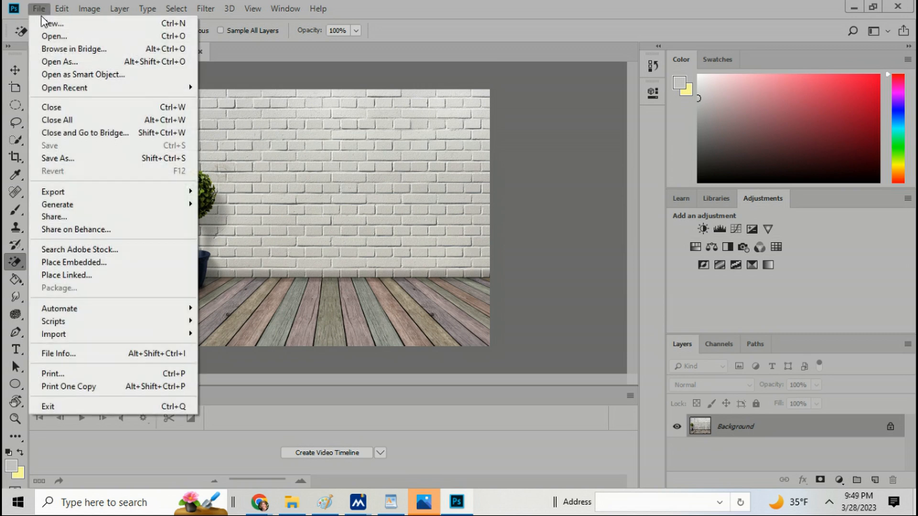
left_click(71, 276)
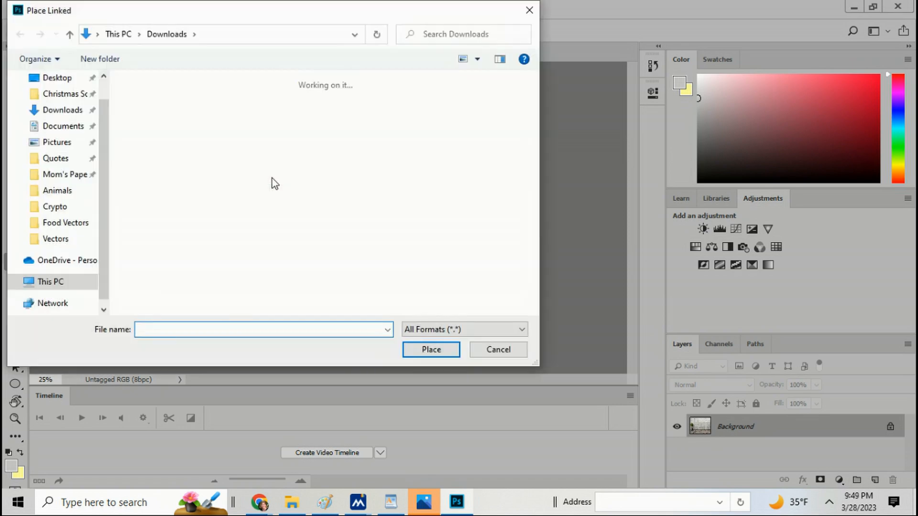
double_click(157, 128)
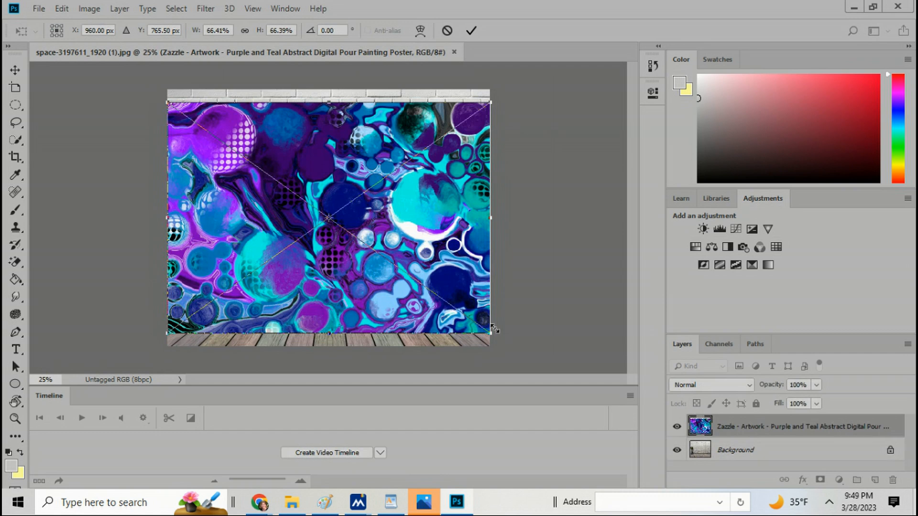
Scale the placed artwork to about 21% width and 20% height, position it on the upper wall beside the plant, and commit the placement
mouse_move(489, 332)
left_mouse_down()
mouse_move(375, 232)
mouse_move(269, 169)
mouse_move(291, 152)
mouse_move(344, 162)
mouse_move(302, 165)
left_mouse_up()
right_click(306, 166)
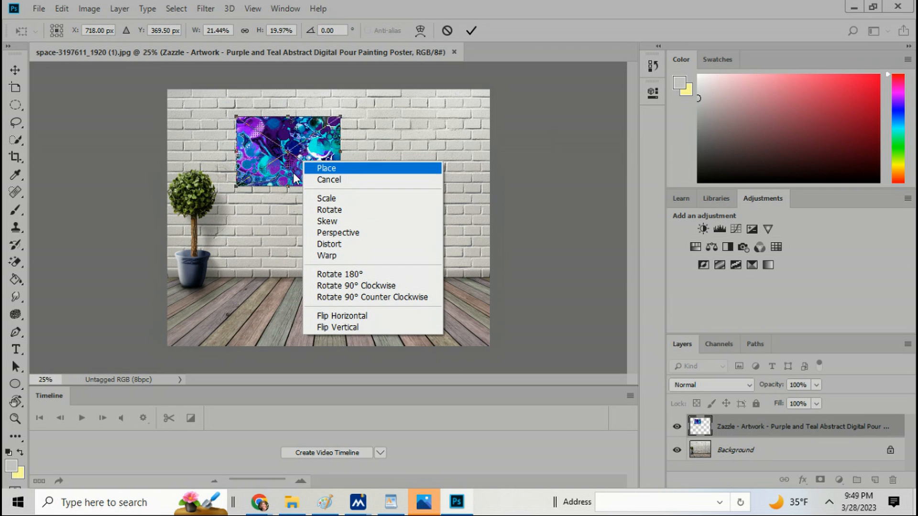
left_click(330, 168)
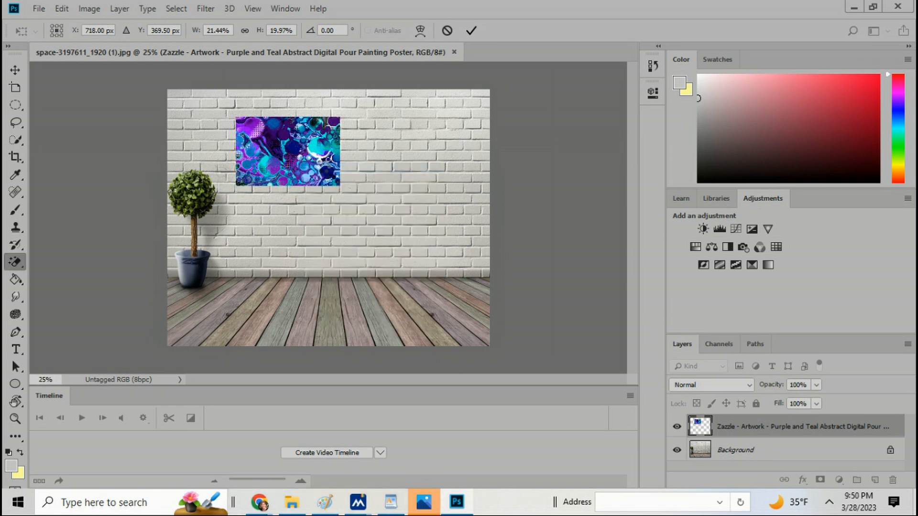
Apply a Multiply drop shadow to the artwork layer at 11% opacity and 30 px distance, with the stroke effect off
left_click(117, 9)
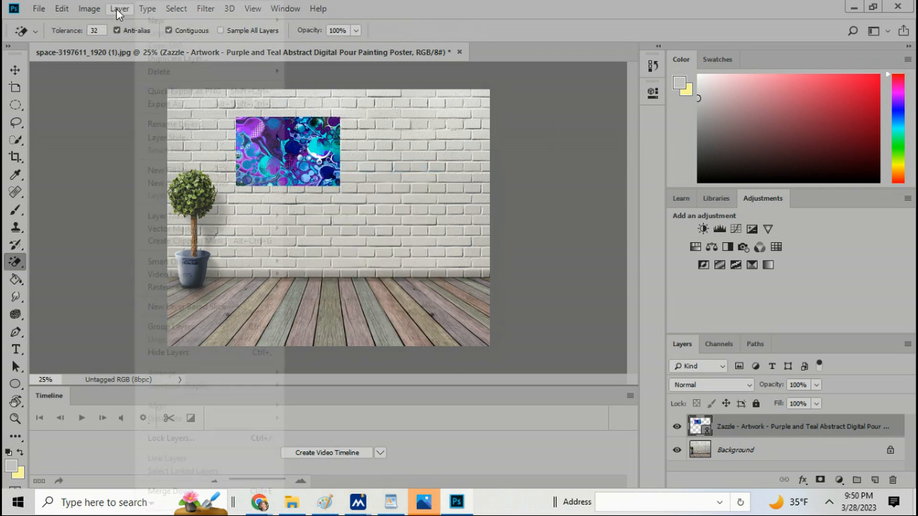
mouse_move(171, 138)
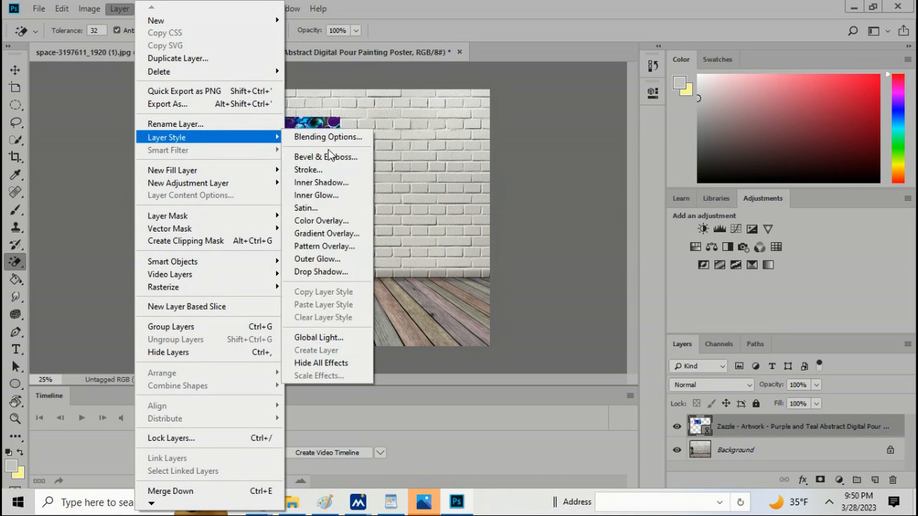
left_click(331, 137)
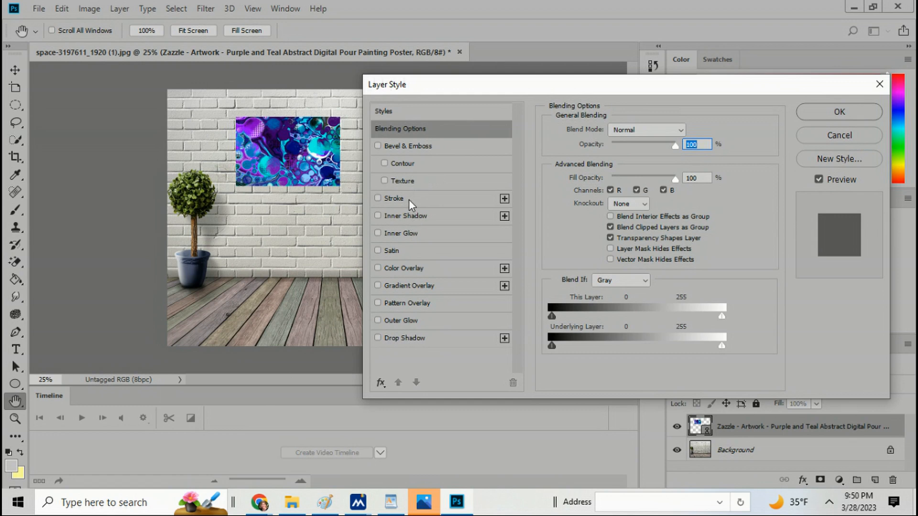
left_click(409, 199)
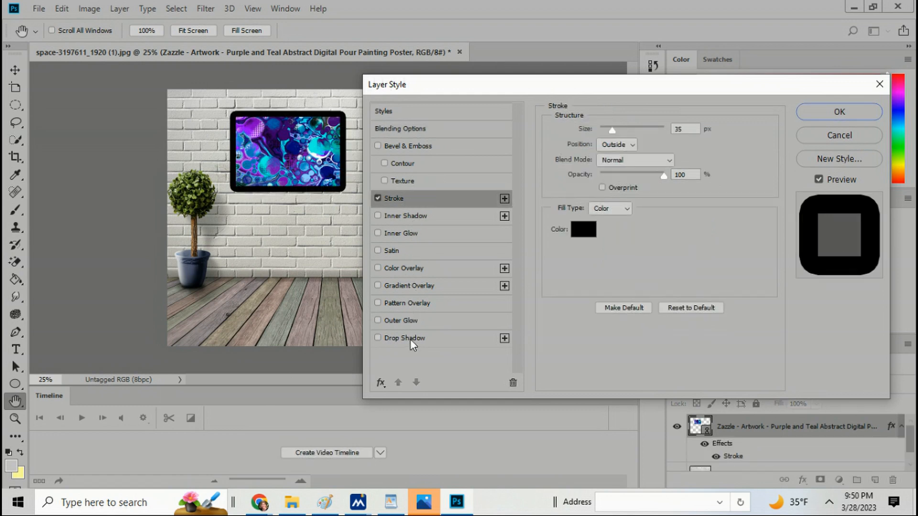
left_click(378, 198)
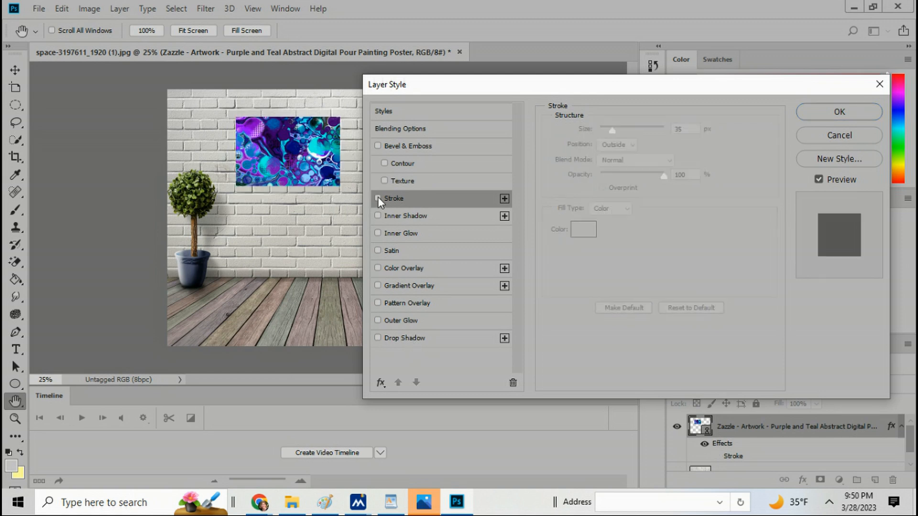
left_click(387, 338)
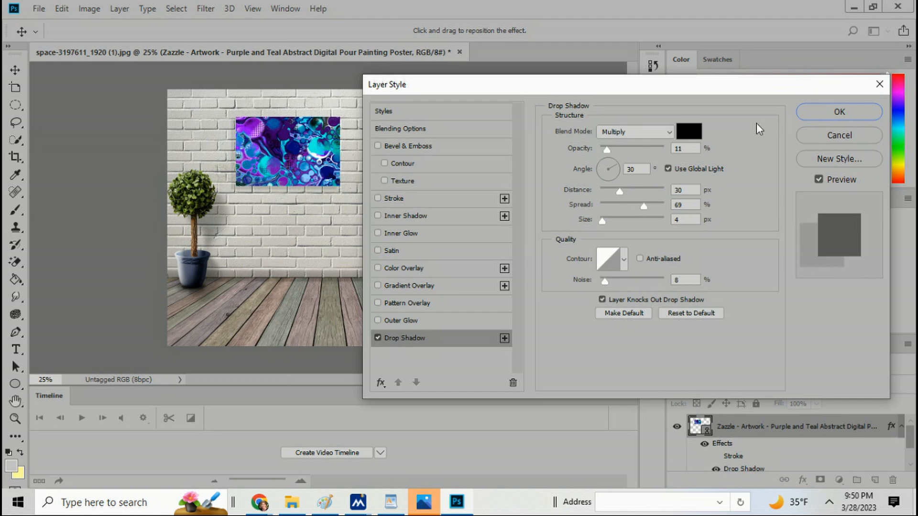
left_click(814, 111)
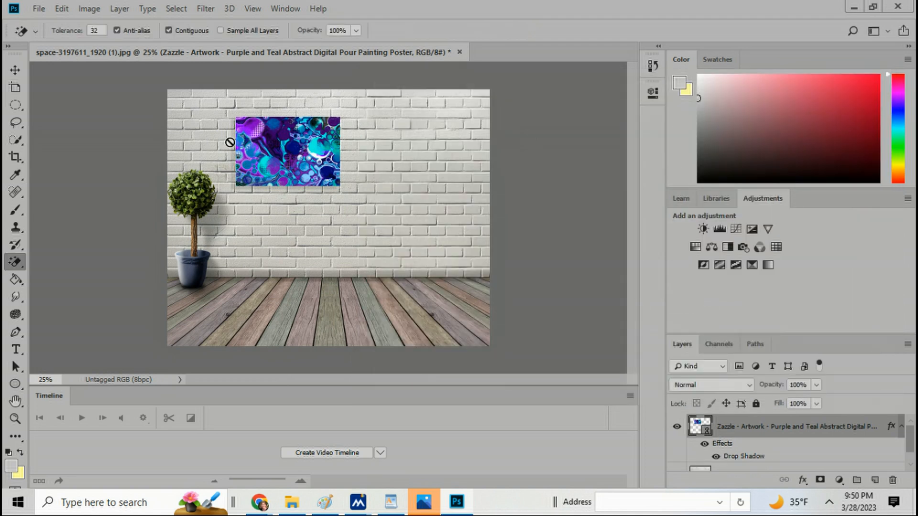
Check the composite's pixel dimensions in Image Size and close the dialog
left_click(38, 9)
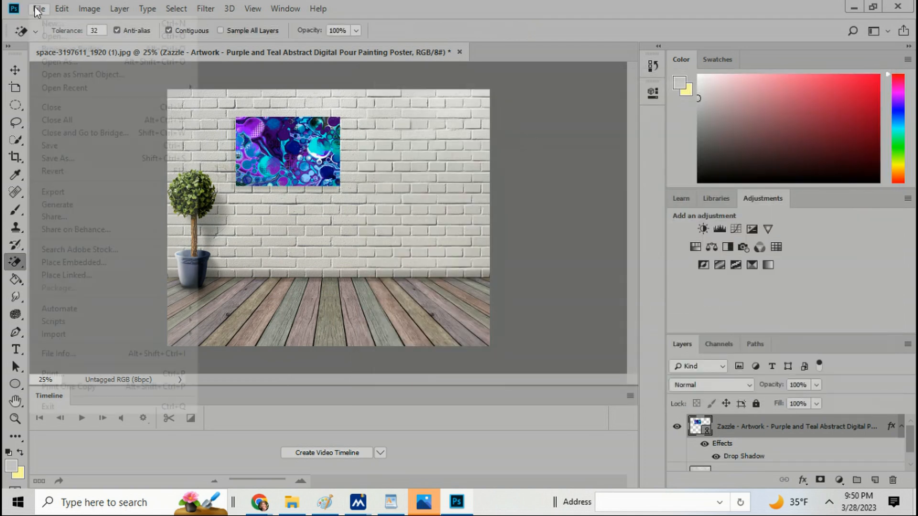
mouse_move(78, 3)
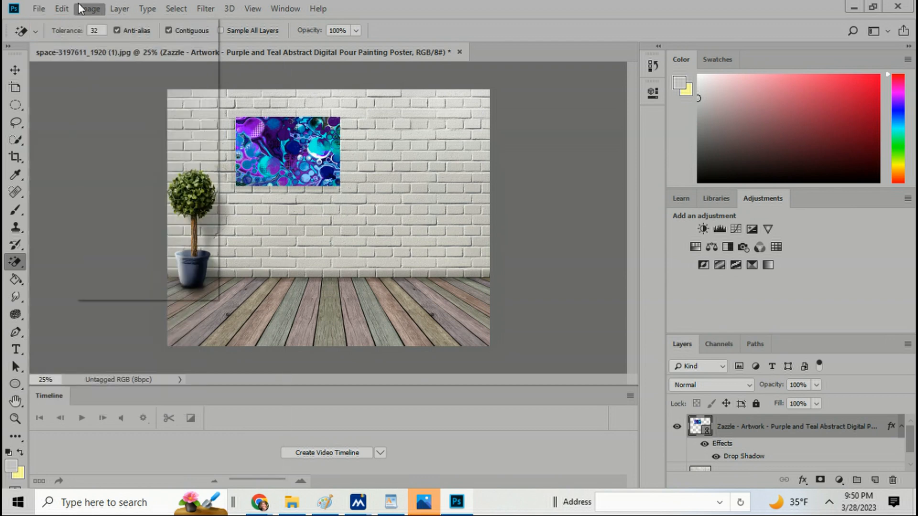
left_click(91, 9)
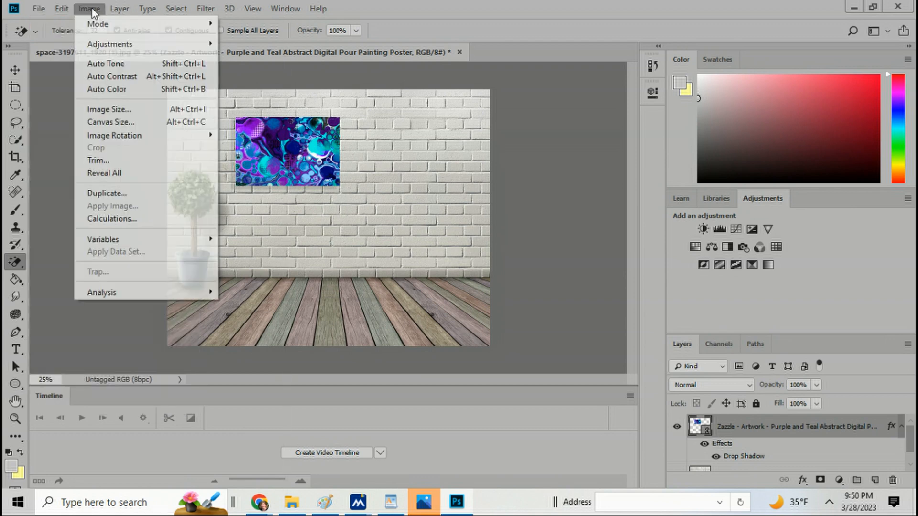
left_click(125, 113)
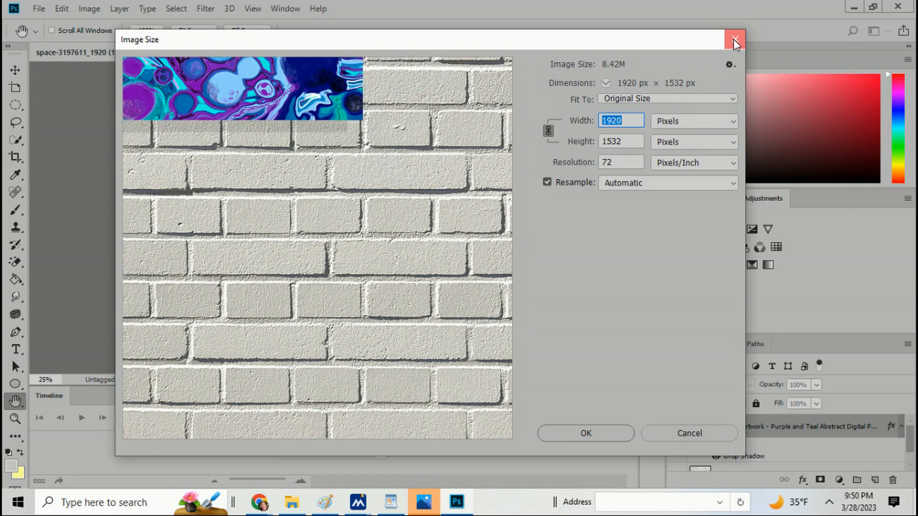
left_click(733, 39)
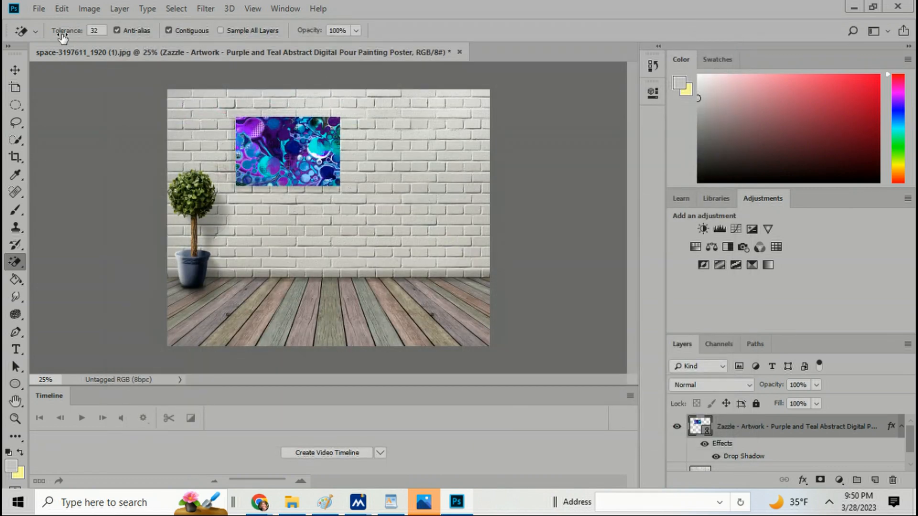
Save the composite to Downloads as a JPEG named pics3 at Maximum quality 12 in Progressive format
left_click(40, 9)
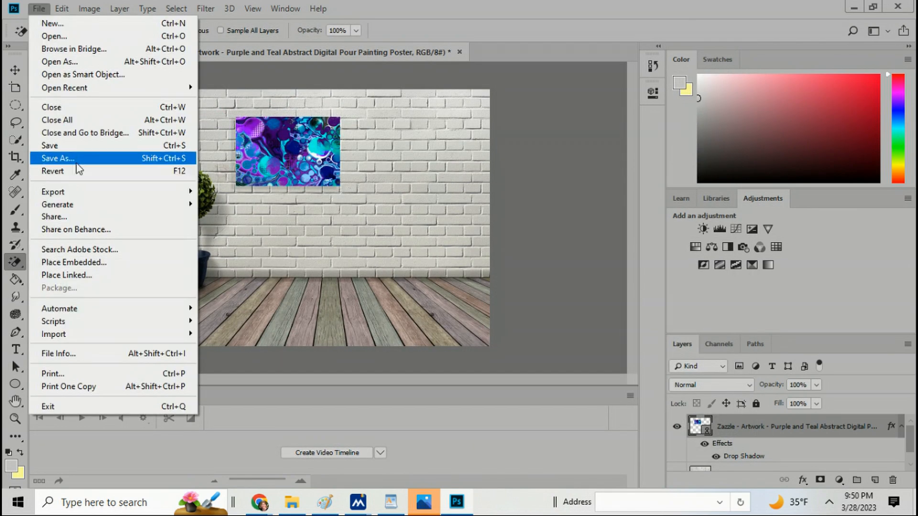
left_click(80, 158)
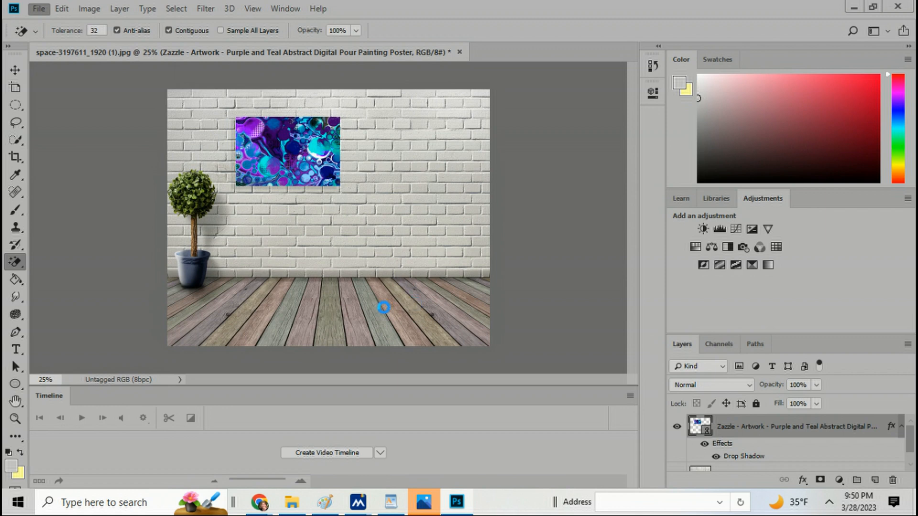
type("pics3")
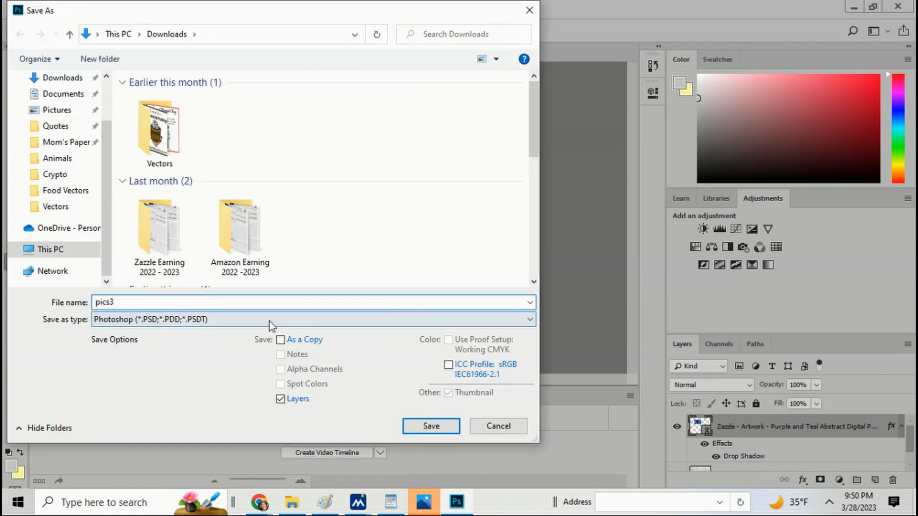
left_click(270, 321)
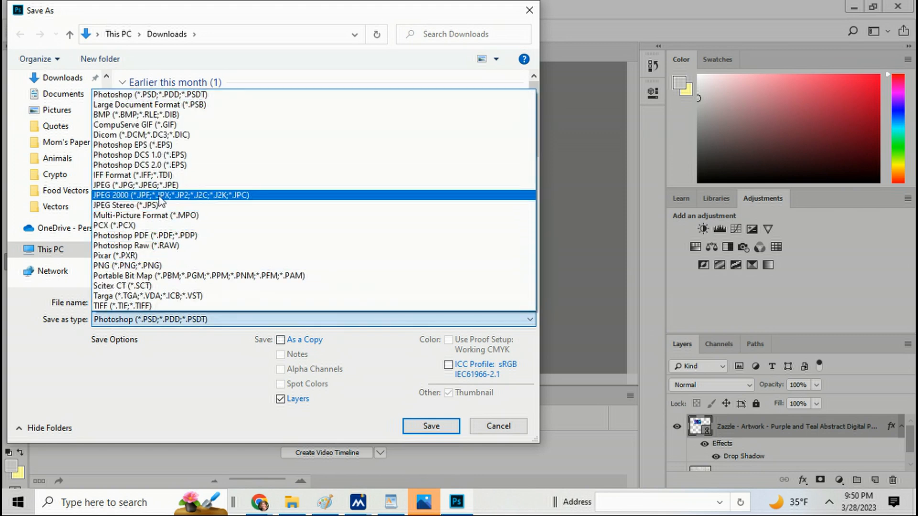
left_click(177, 185)
left_click(430, 426)
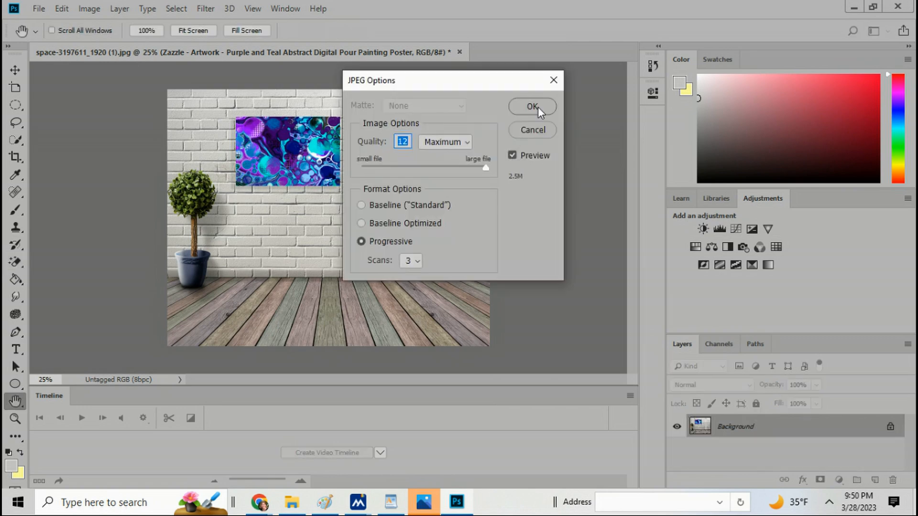
left_click(537, 107)
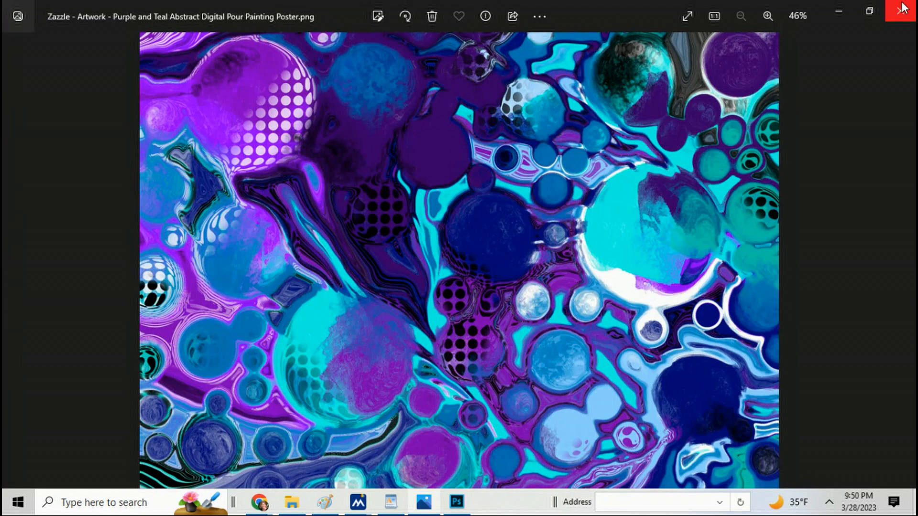
Close the artwork preview, start a cover photo upload for the Zazzle poster listing and confirm the legal rights to the photo
left_click(900, 10)
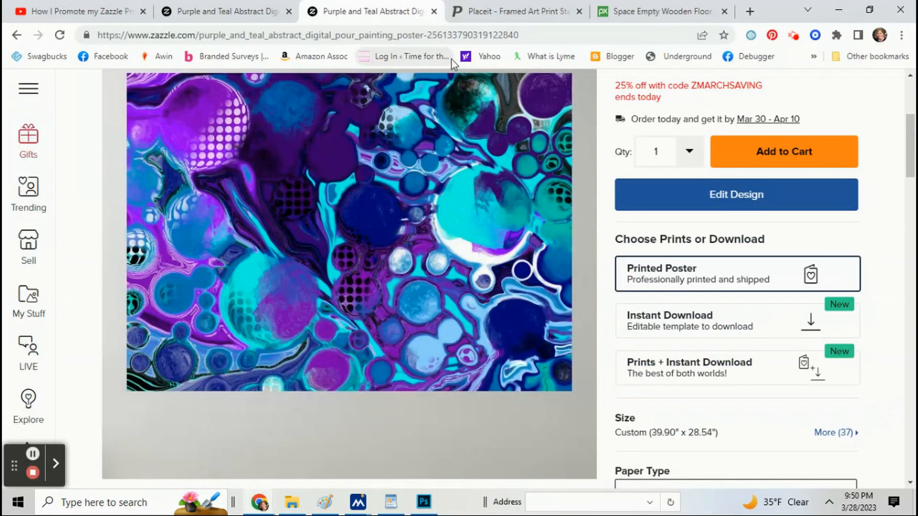
scroll(463, 169, "up", 4)
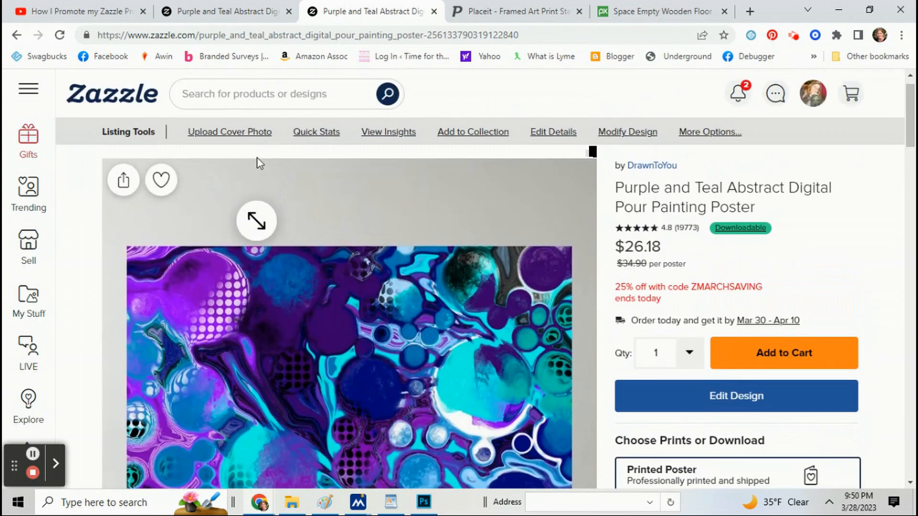
left_click(214, 133)
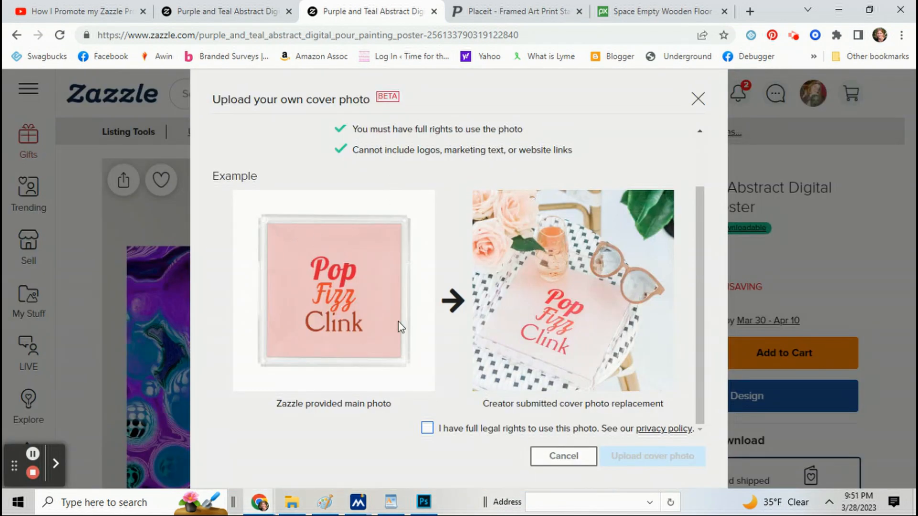
left_click(426, 428)
left_click(648, 466)
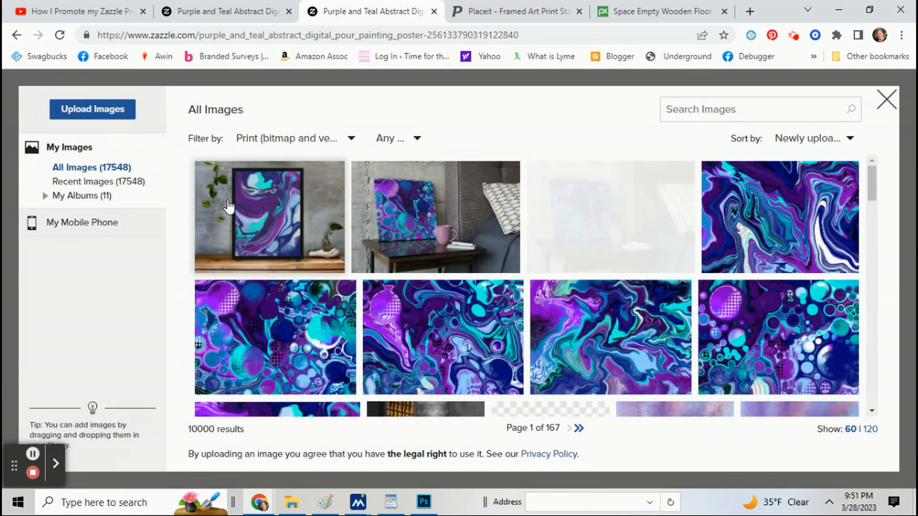
Upload the saved pics3 JPEG from the Downloads folder to the Zazzle image library
left_click(433, 259)
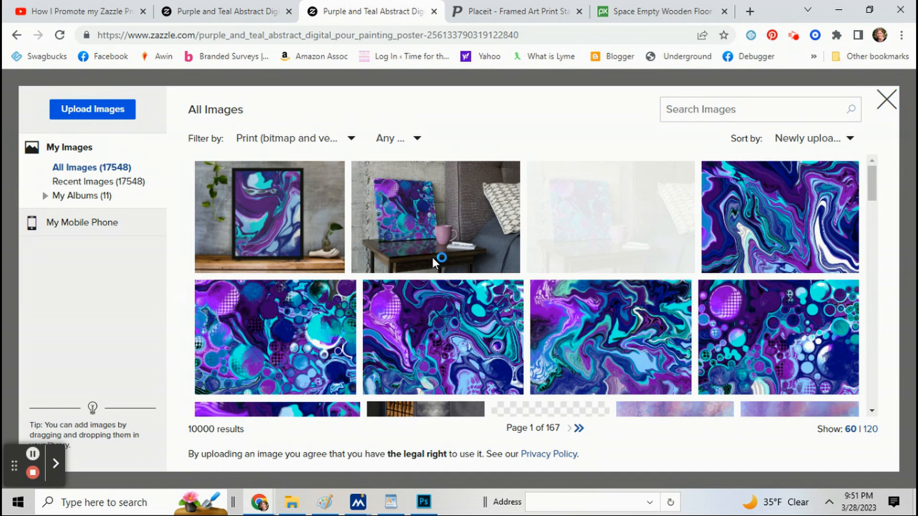
left_click(283, 229)
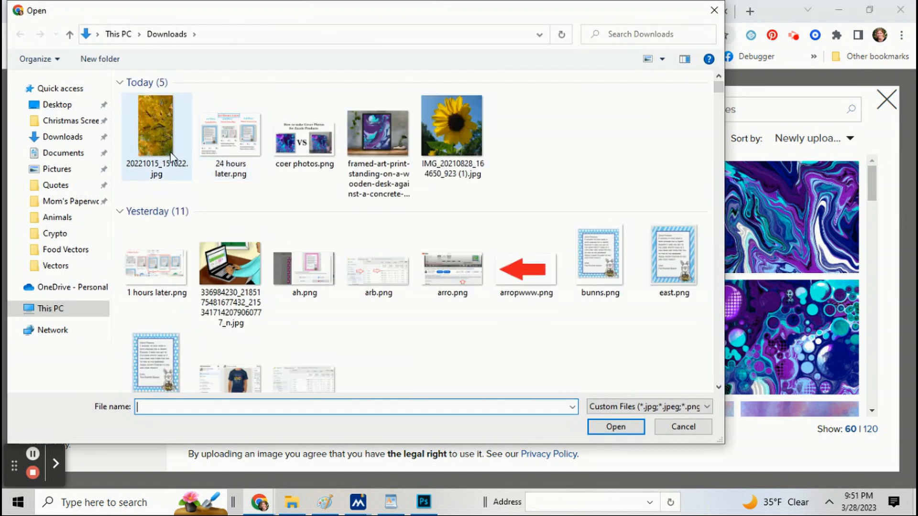
double_click(162, 134)
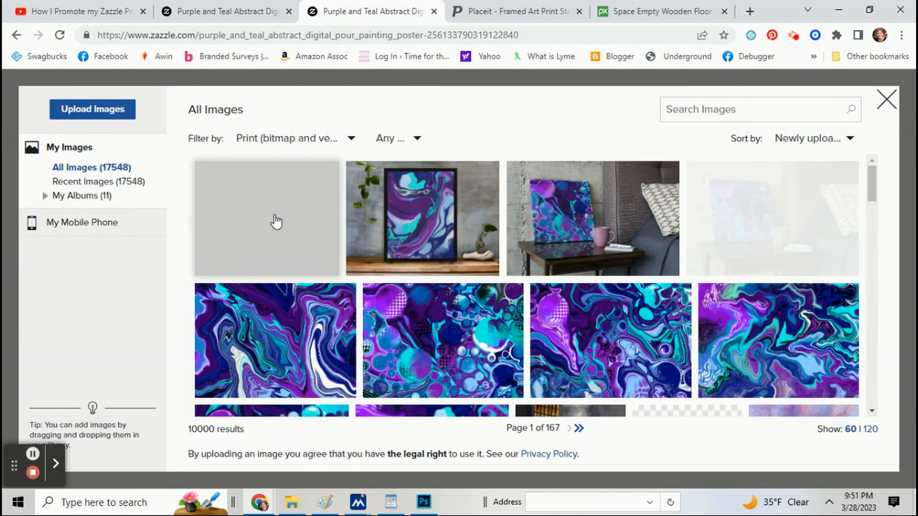
Use the newly uploaded brick wall composite as the cover photo, cropped slightly smaller around the plant and artwork, and apply it
left_click(276, 221)
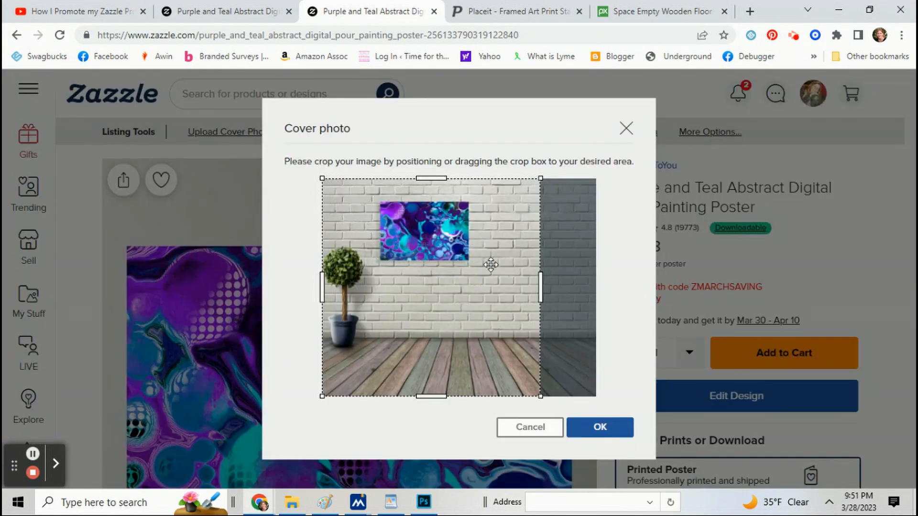
left_click_drag(535, 393, 533, 388)
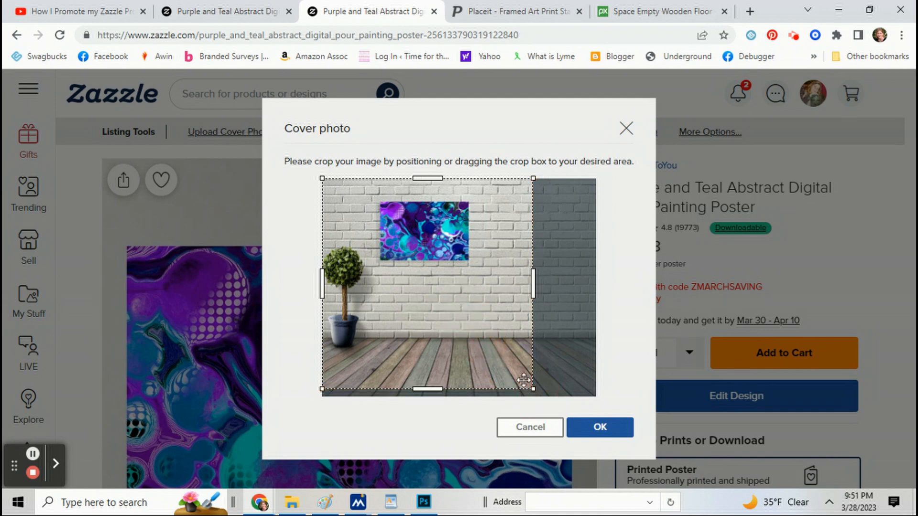
left_click_drag(459, 305, 466, 312)
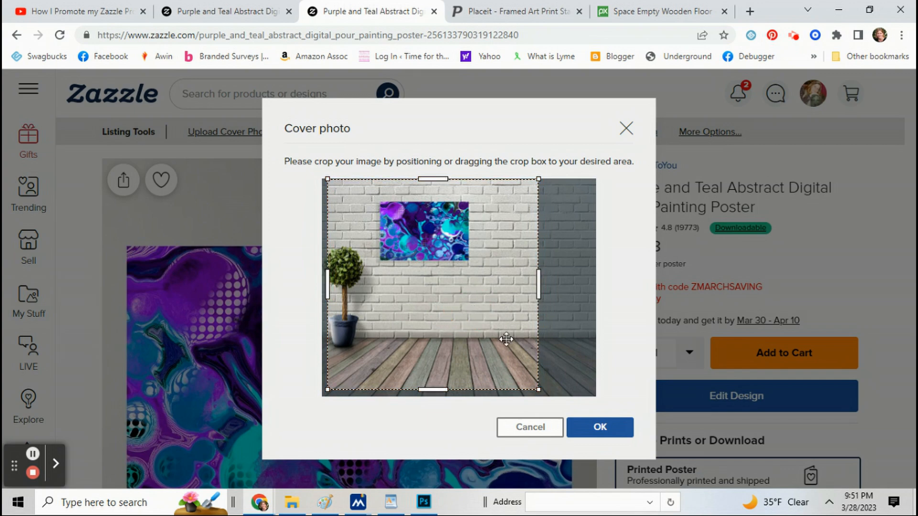
left_click(620, 432)
left_click(666, 420)
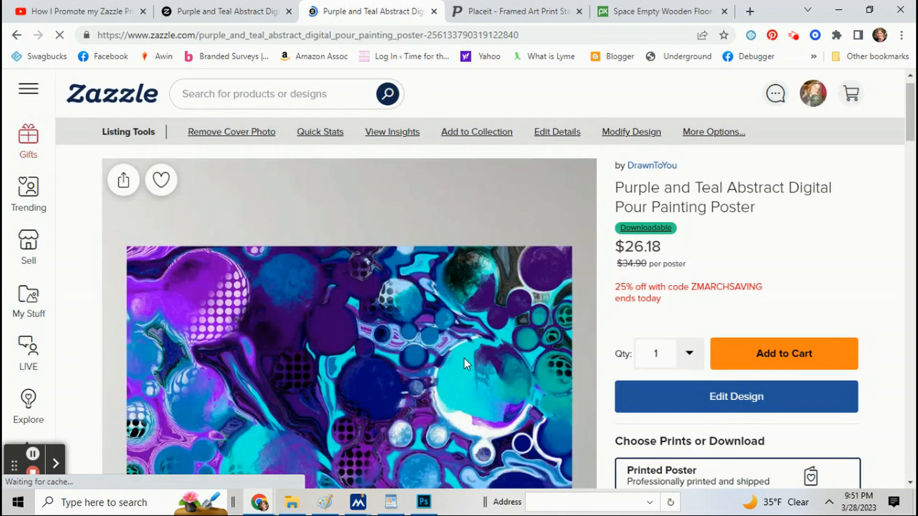
Display the new brick wall cover photo as the large preview from the poster listing's image thumbnails
scroll(463, 357, "down", 7)
scroll(244, 361, "down", 1)
left_click(163, 351)
left_click(162, 351)
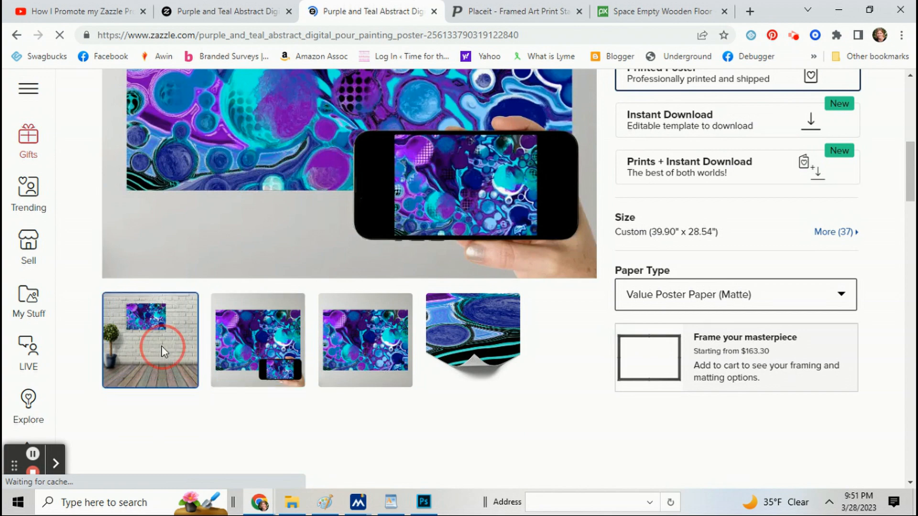
scroll(237, 356, "up", 7)
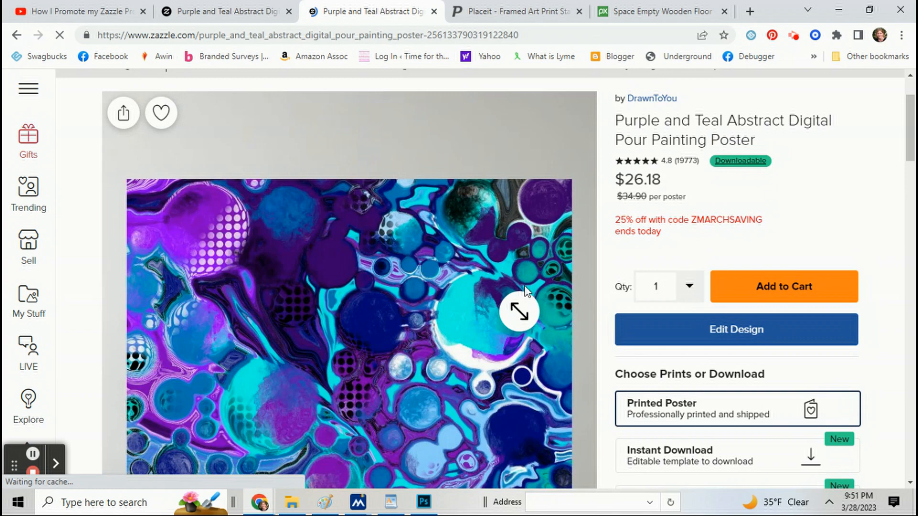
scroll(525, 289, "down", 5)
left_click(170, 413)
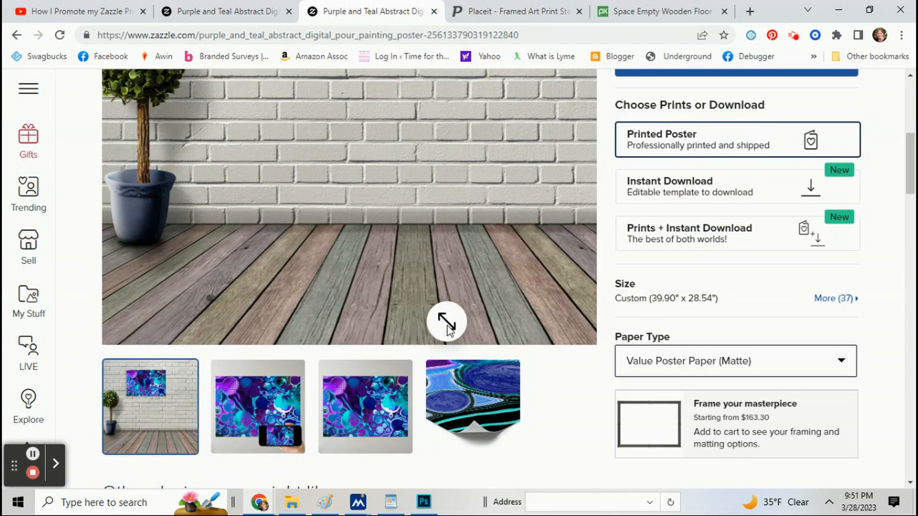
Decline the Capital One Shopping rewards offer and examine the new cover photo on the poster listing
scroll(444, 335, "up", 4)
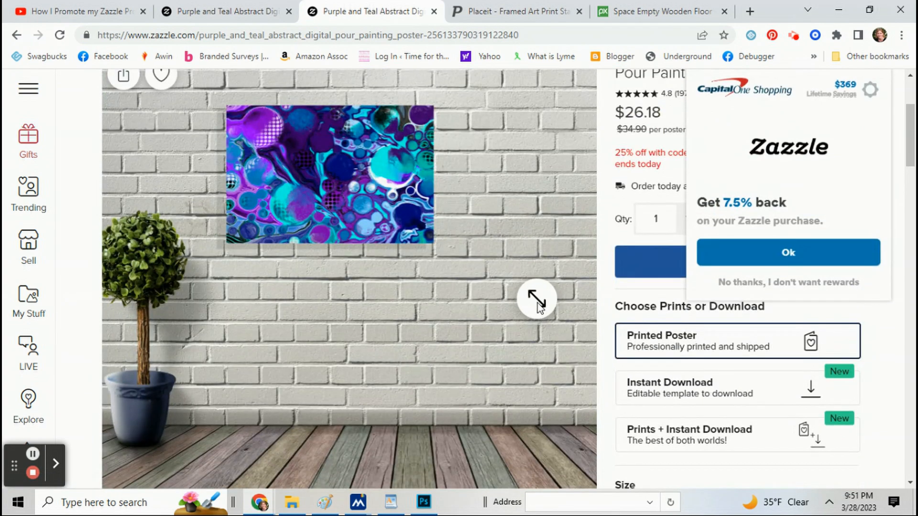
left_click(742, 283)
scroll(513, 267, "up", 1)
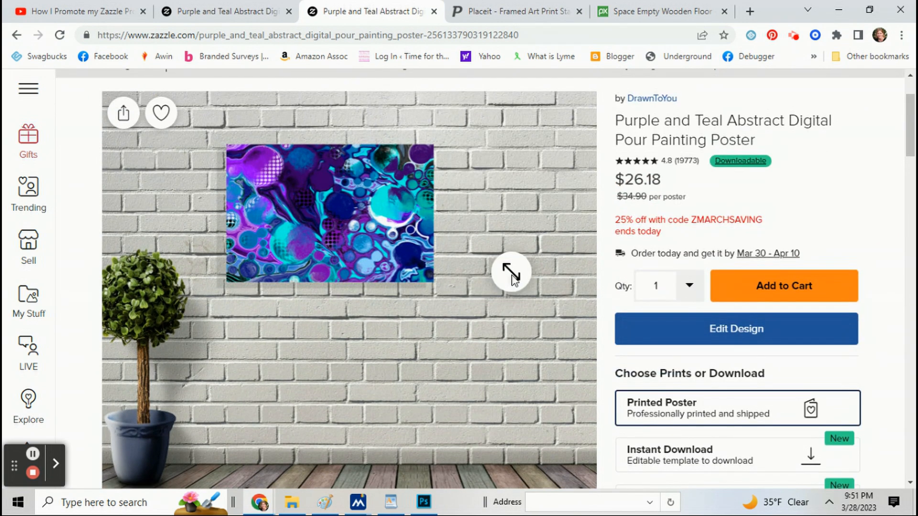
scroll(513, 277, "up", 2)
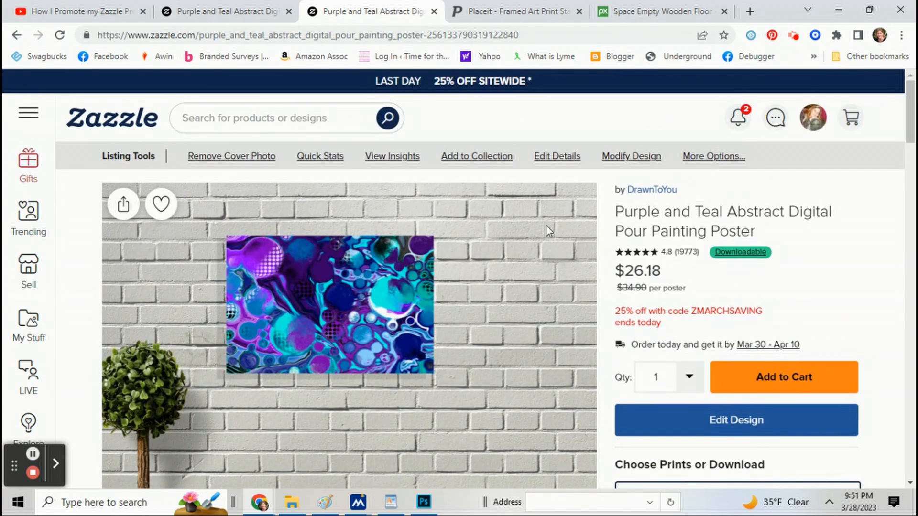
scroll(480, 289, "down", 1)
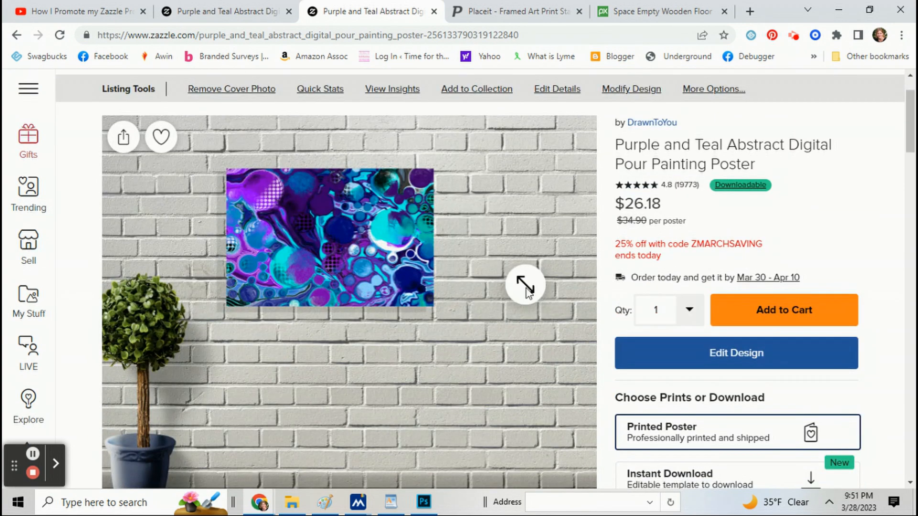